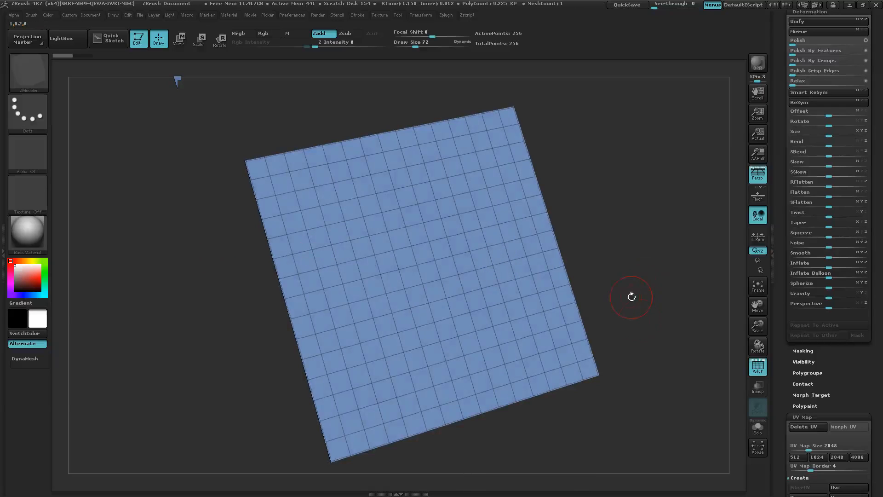
- Import silver-maple-leaf-1024-01.png as the plane's texture map
{"action": "left_click_drag", "start_coordinate": [631, 296], "coordinate": [642, 291]}
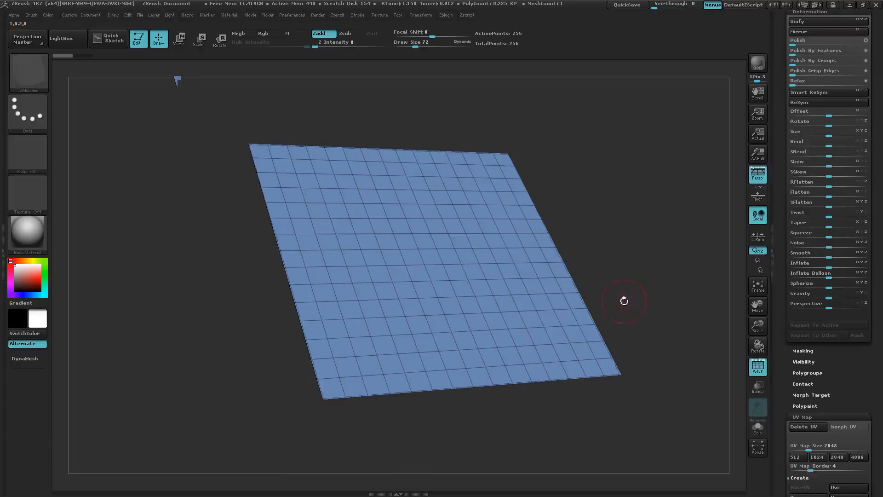
{"action": "left_click_drag", "start_coordinate": [878, 390], "coordinate": [864, 310]}
{"action": "left_click", "coordinate": [812, 368]}
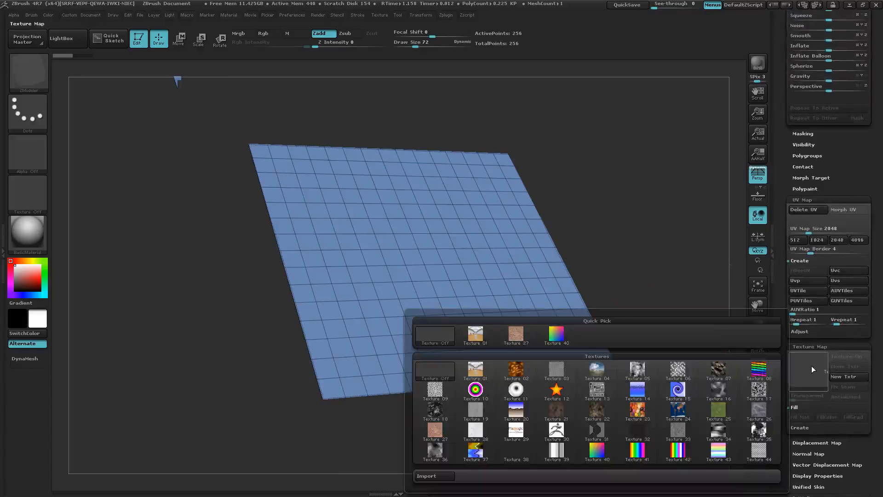
{"action": "left_click", "coordinate": [436, 477]}
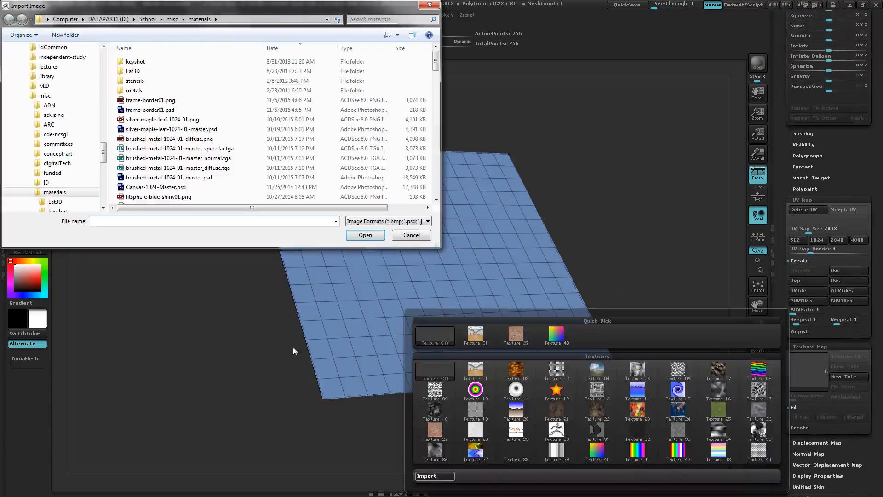
{"action": "double_click", "coordinate": [150, 121]}
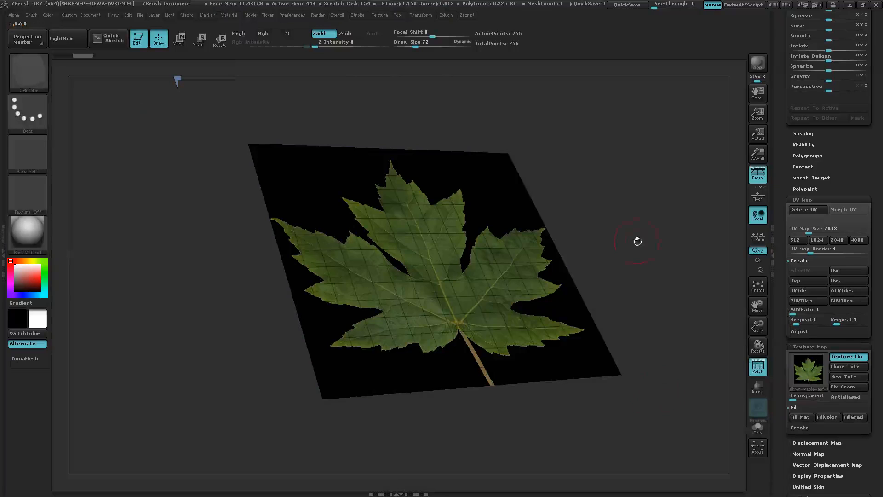
- Make the leaf texture's black background transparent with a value of 4 and undo the texture changes on the plane
{"action": "left_click", "coordinate": [798, 396]}
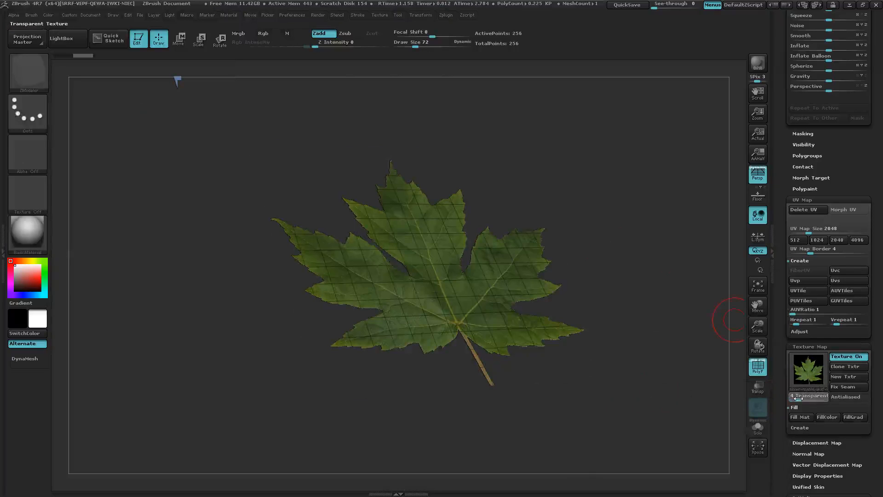
{"action": "left_click_drag", "start_coordinate": [625, 388], "coordinate": [614, 410]}
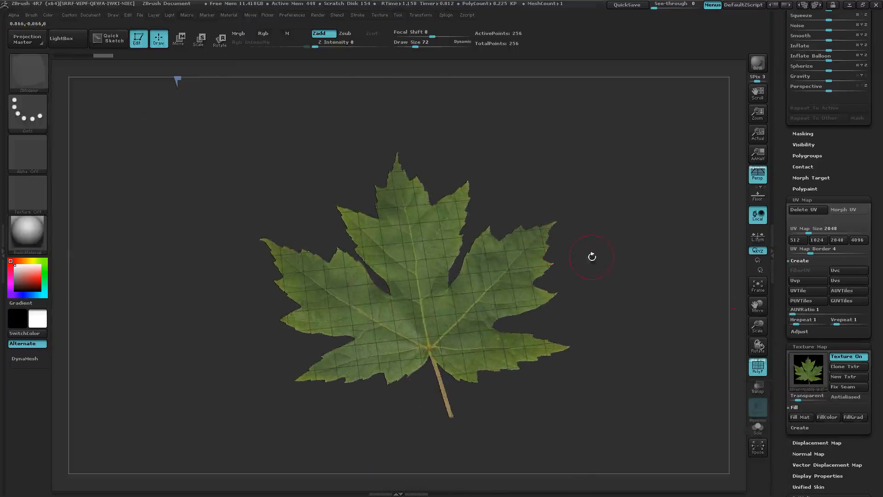
{"action": "left_click_drag", "start_coordinate": [591, 256], "coordinate": [602, 252]}
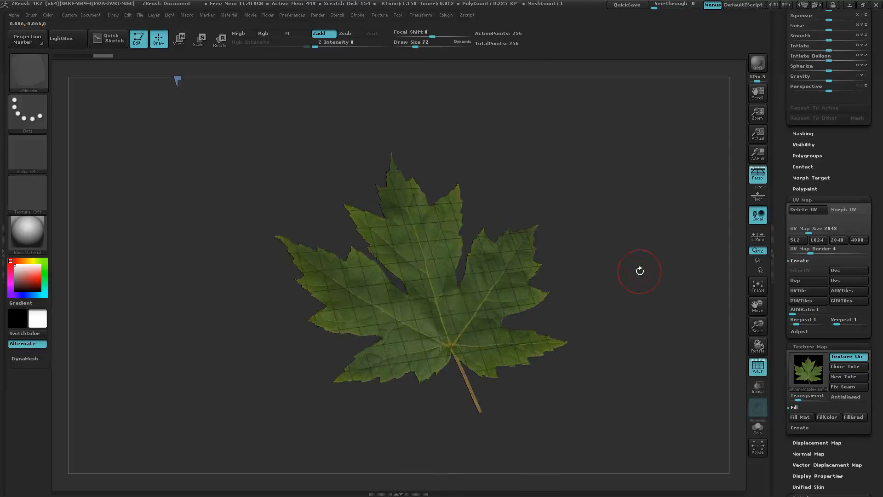
{"action": "key", "text": "ctrl+z"}
{"action": "key", "text": "ctrl+z"}
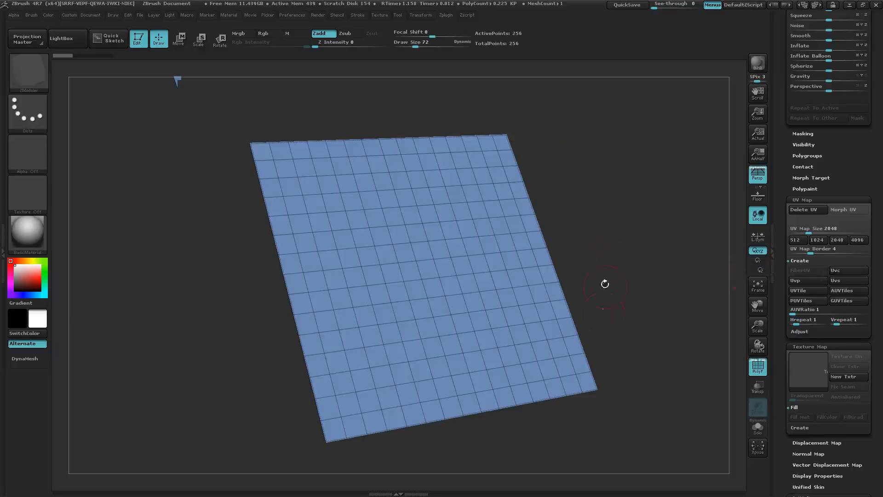
{"action": "right_click_drag", "start_coordinate": [207, 307], "coordinate": [267, 314]}
{"action": "right_click_drag", "start_coordinate": [202, 306], "coordinate": [205, 307], "text": "ctrl"}
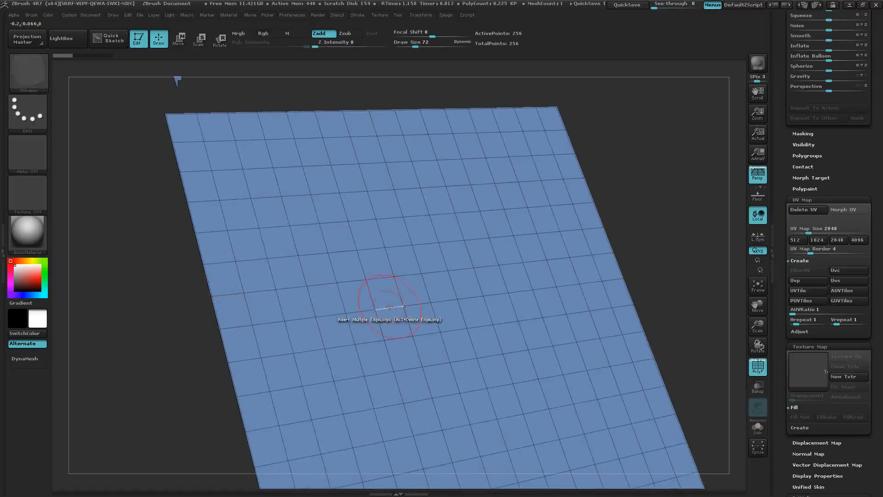
{"action": "right_click_drag", "start_coordinate": [484, 346], "coordinate": [340, 341]}
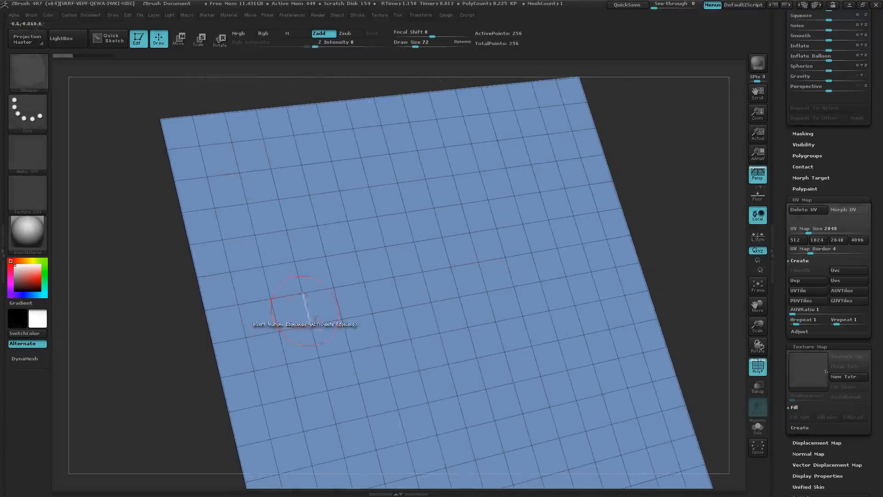
{"action": "left_click_drag", "start_coordinate": [145, 289], "coordinate": [146, 290]}
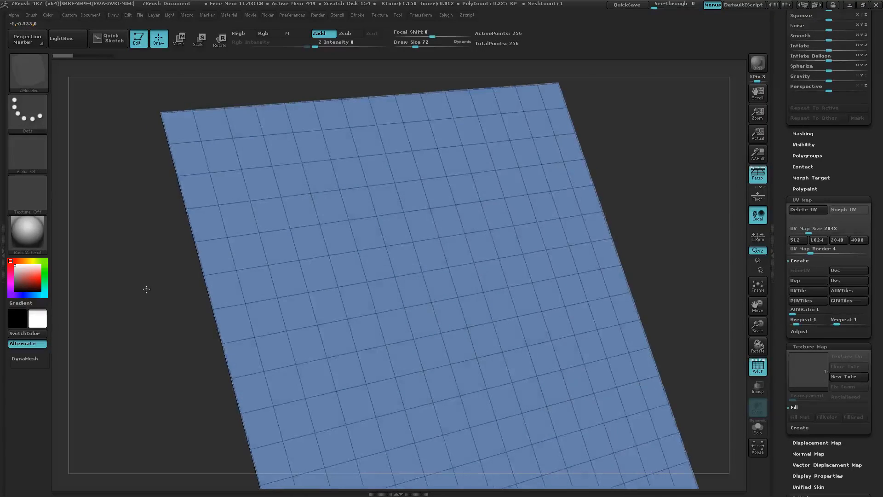
{"action": "mouse_move", "coordinate": [146, 290]}
{"action": "right_mouse_down", "text": "ctrl"}
{"action": "mouse_move", "coordinate": [258, 273]}
{"action": "mouse_move", "coordinate": [168, 347]}
{"action": "right_mouse_up", "text": "ctrl"}
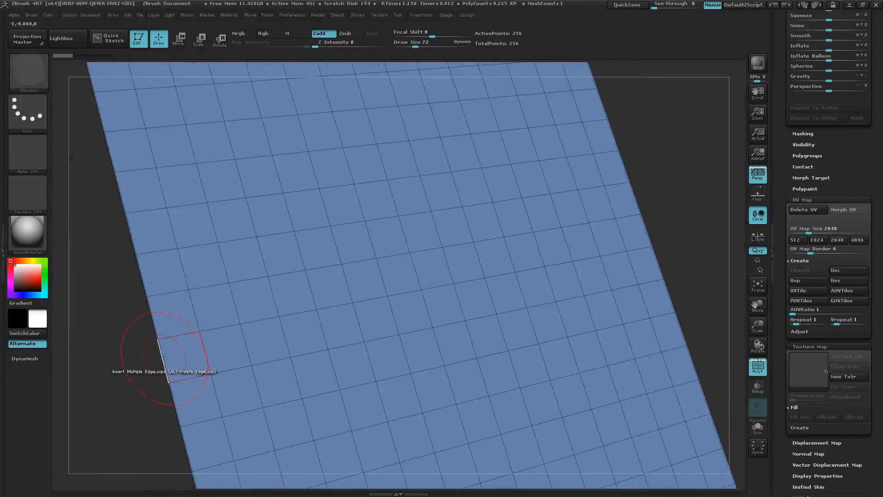
{"action": "right_click_drag", "start_coordinate": [602, 344], "coordinate": [414, 310], "text": "ctrl"}
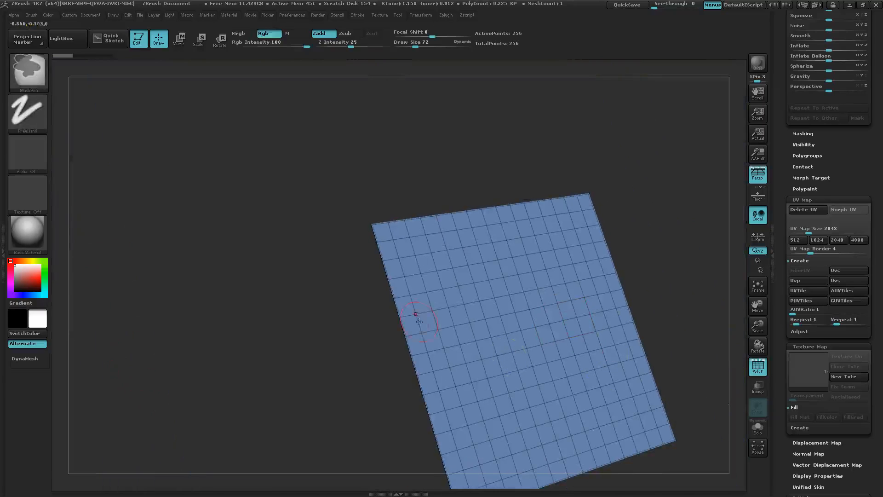
{"action": "right_click_drag", "start_coordinate": [393, 365], "coordinate": [480, 347], "text": "ctrl"}
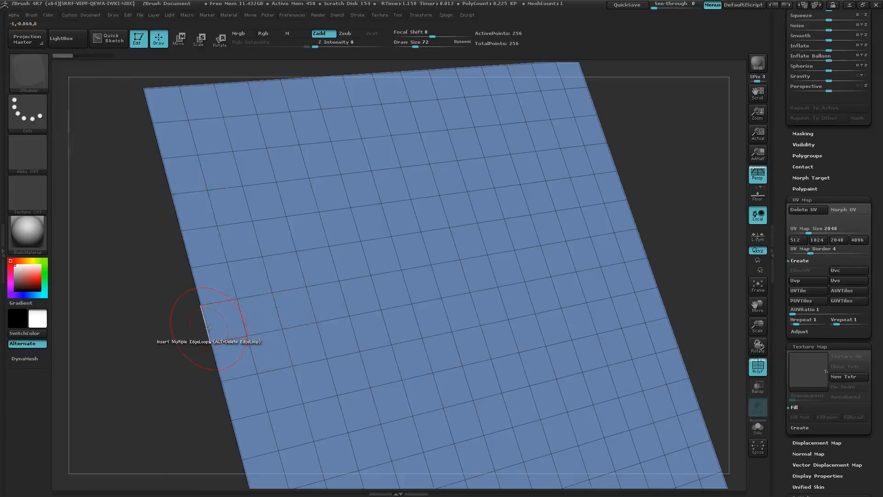
- Crease the plane's outer border edges using the ZModeler Crease edge action with the EdgeLoop Complete target
{"action": "key", "text": "space"}
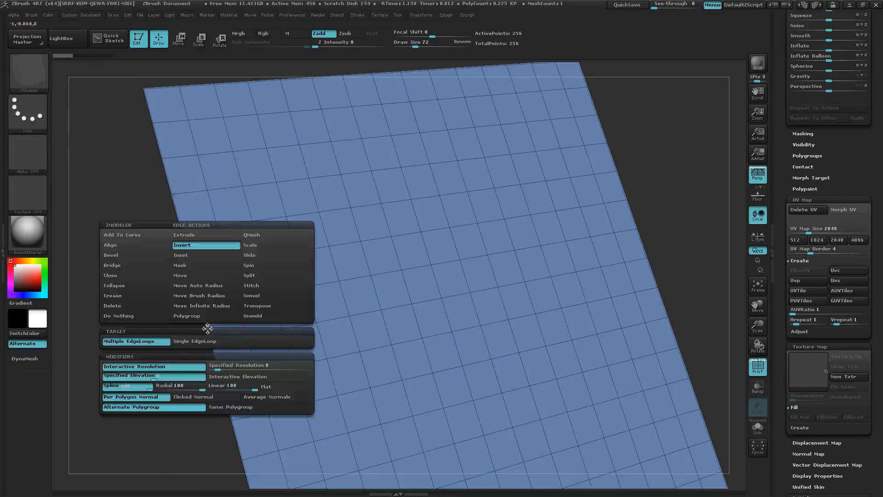
{"action": "left_click", "coordinate": [133, 296]}
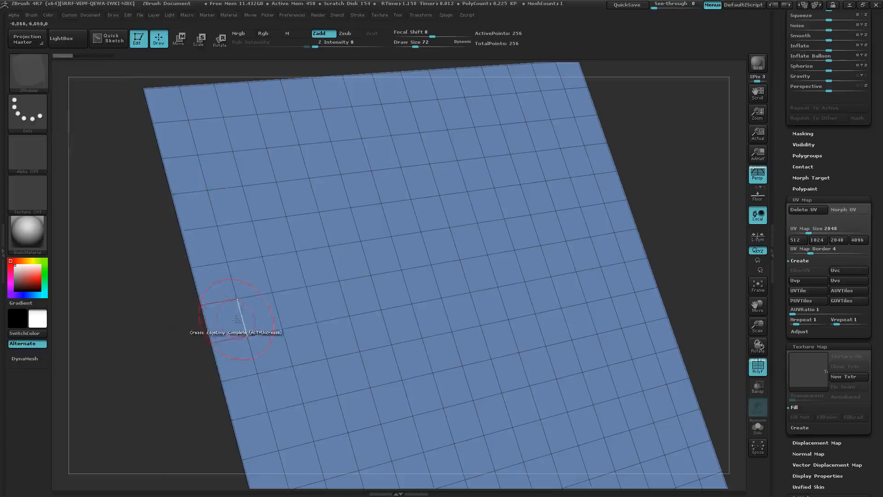
{"action": "key", "text": "space"}
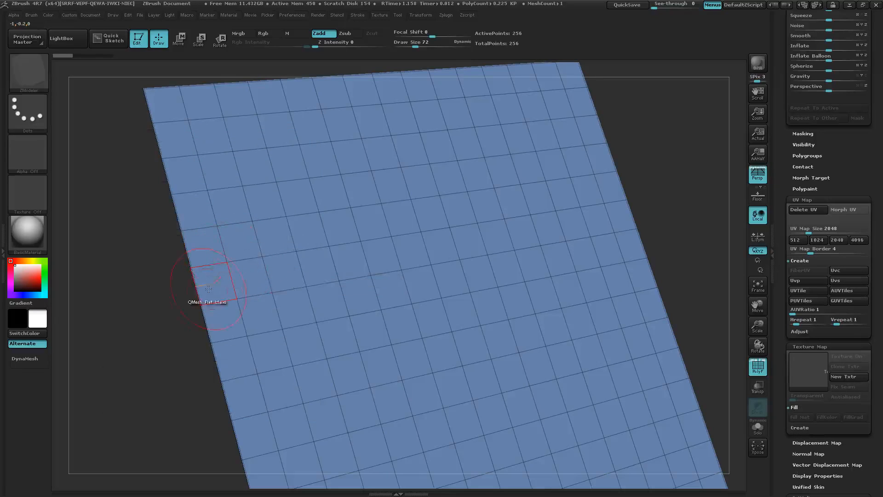
{"action": "key", "text": "space"}
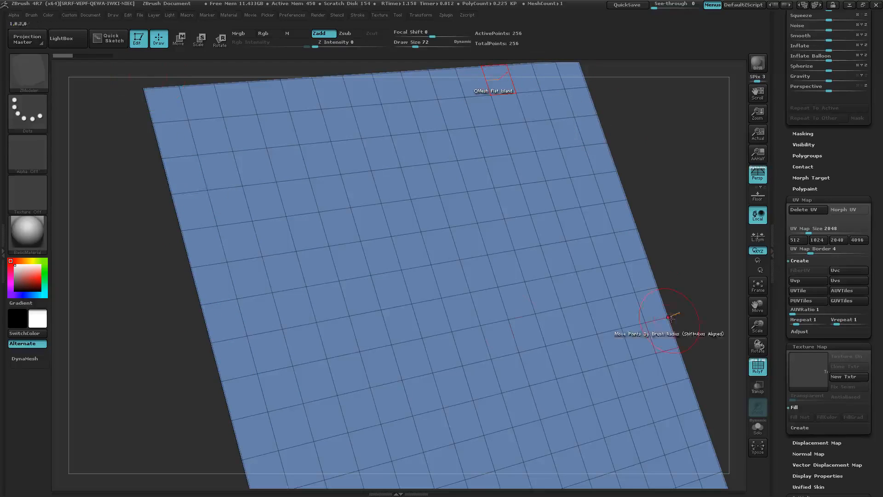
{"action": "left_click", "coordinate": [216, 368]}
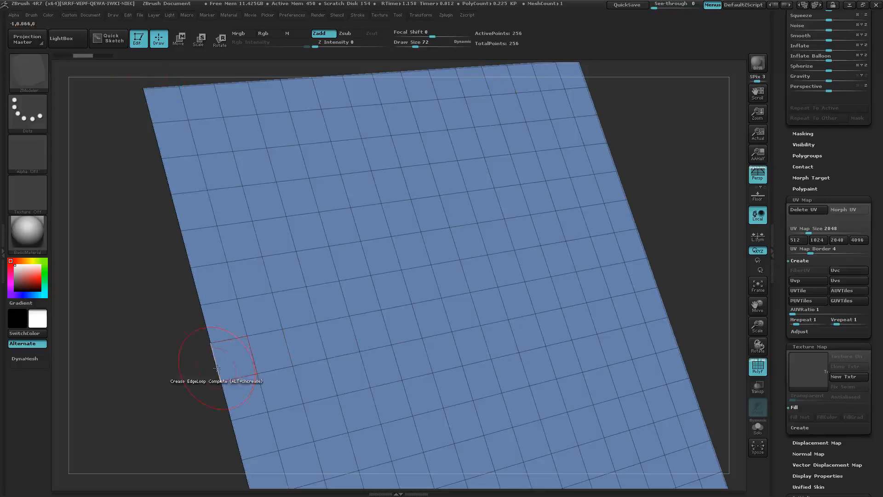
{"action": "left_click", "coordinate": [655, 270]}
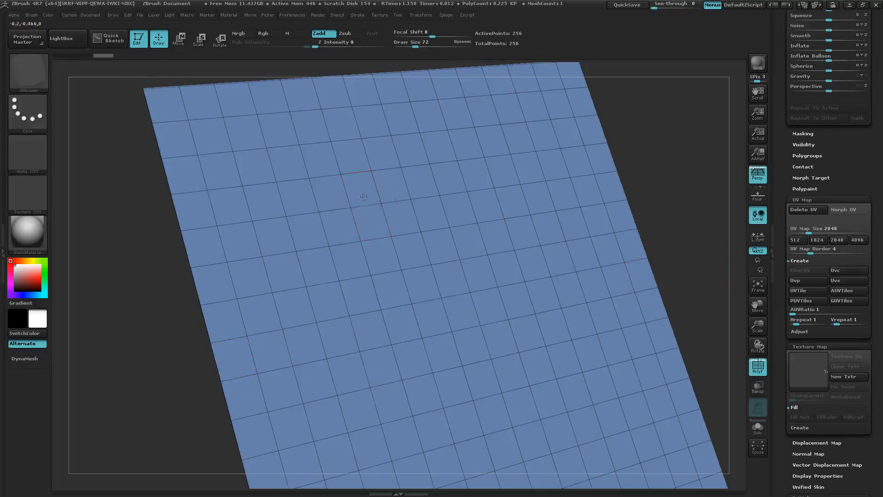
{"action": "right_click_drag", "start_coordinate": [364, 197], "coordinate": [354, 276]}
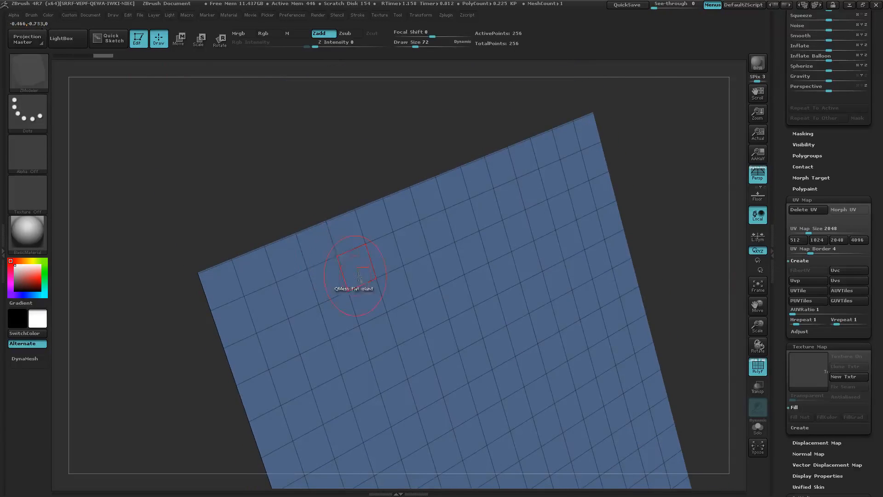
{"action": "left_click", "coordinate": [311, 227]}
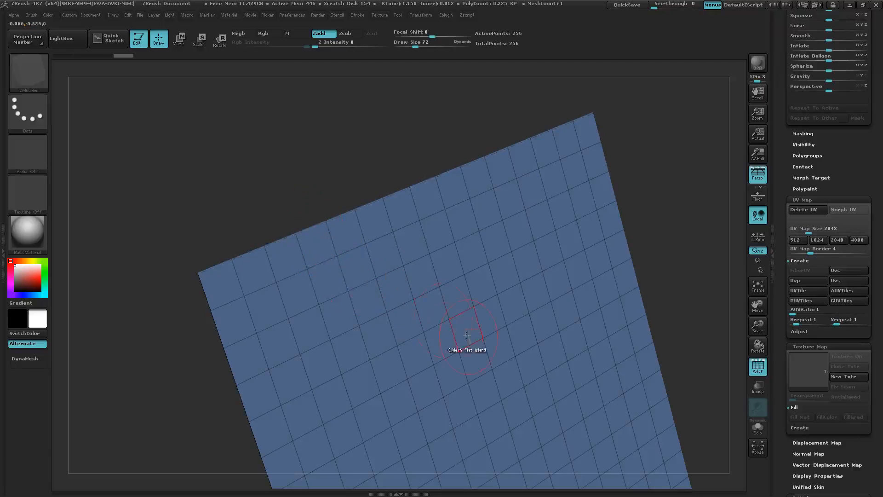
{"action": "right_click_drag", "start_coordinate": [467, 351], "coordinate": [499, 420]}
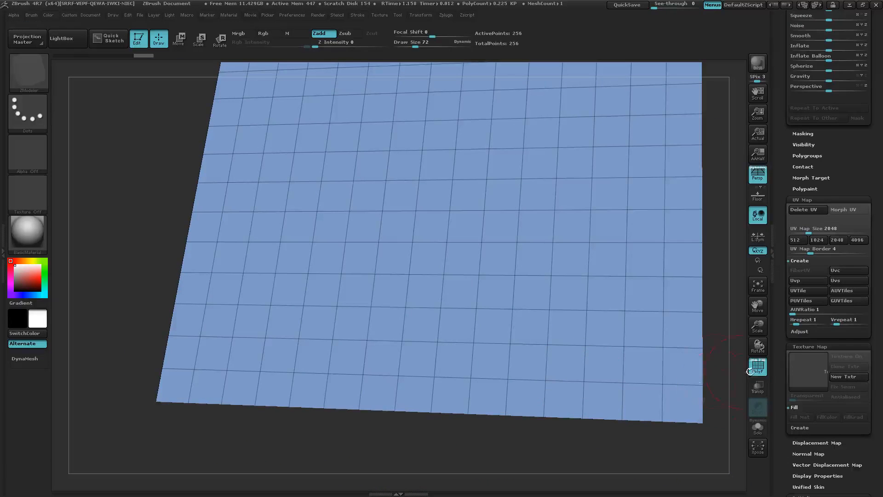
- Try subdividing the creased plane, compare it with the polyframe hidden and shown, and undo the subdivision
{"action": "right_click_drag", "start_coordinate": [316, 348], "coordinate": [377, 345]}
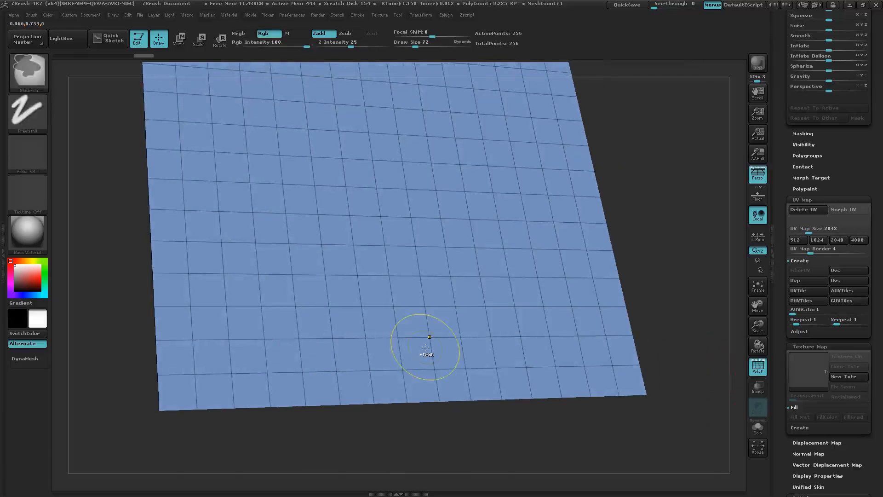
{"action": "key", "text": "ctrl+d"}
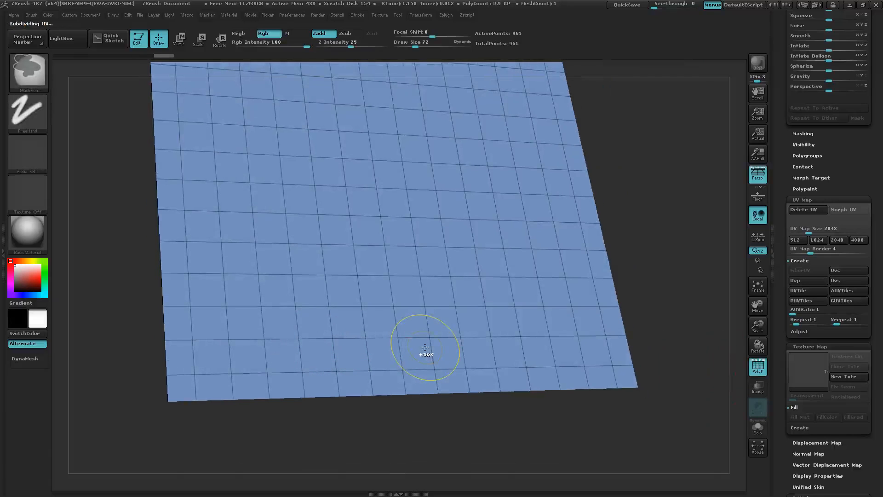
{"action": "key", "text": "ctrl+z"}
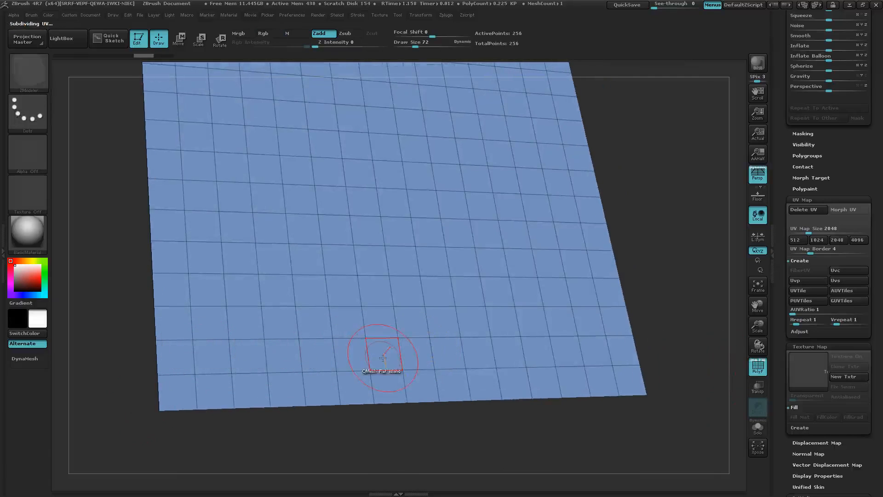
{"action": "key", "text": "ctrl+d"}
{"action": "key", "text": "shift+f"}
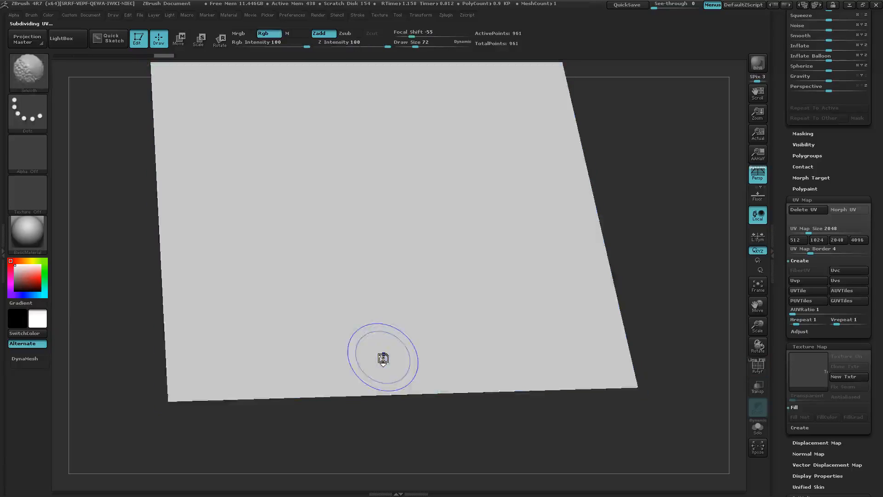
{"action": "key", "text": "shift+f"}
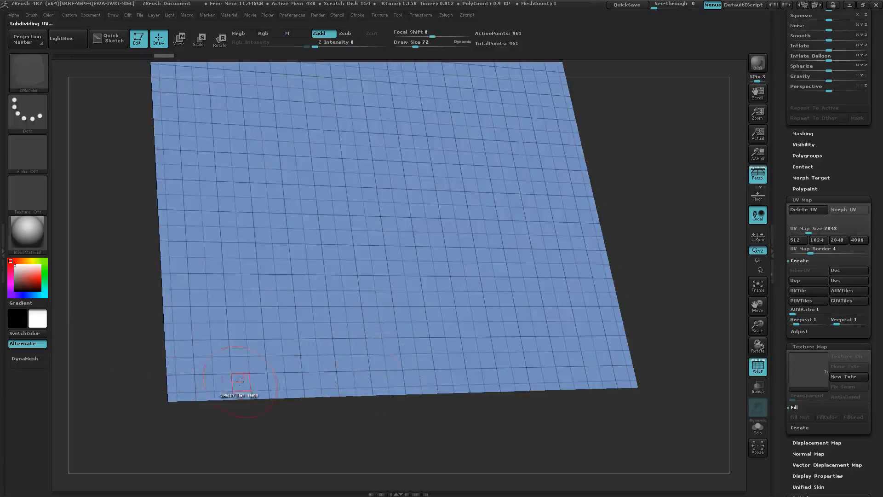
{"action": "key", "text": "ctrl+z"}
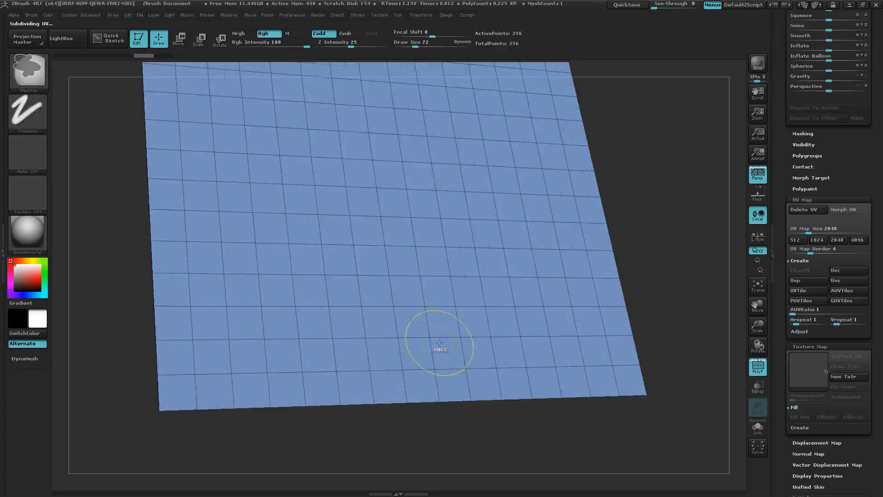
- Extrude the whole plane into a thick slab using the ZModeler QMesh polygon action with the Flat Island target
{"action": "right_click_drag", "start_coordinate": [264, 318], "coordinate": [424, 324]}
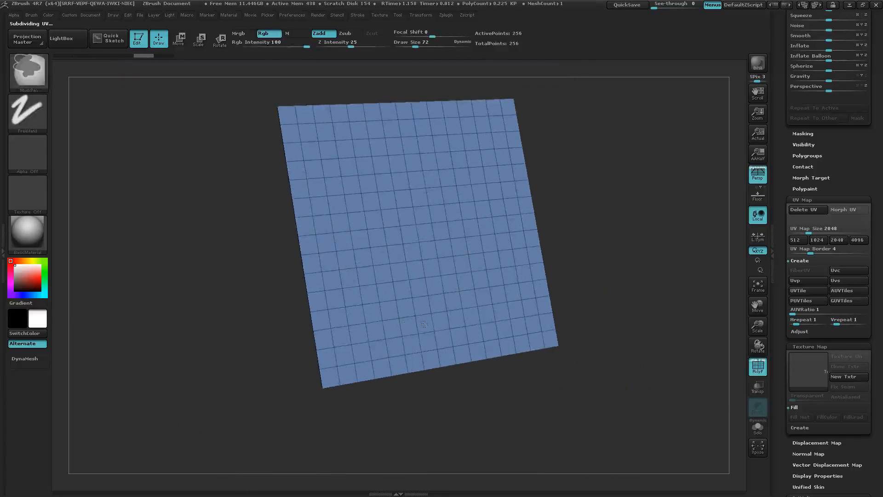
{"action": "mouse_move", "coordinate": [339, 357]}
{"action": "right_mouse_down", "text": "ctrl"}
{"action": "mouse_move", "coordinate": [345, 331]}
{"action": "mouse_move", "coordinate": [407, 340]}
{"action": "mouse_move", "coordinate": [391, 327]}
{"action": "mouse_move", "coordinate": [346, 325]}
{"action": "mouse_move", "coordinate": [345, 345]}
{"action": "right_mouse_up", "text": "ctrl"}
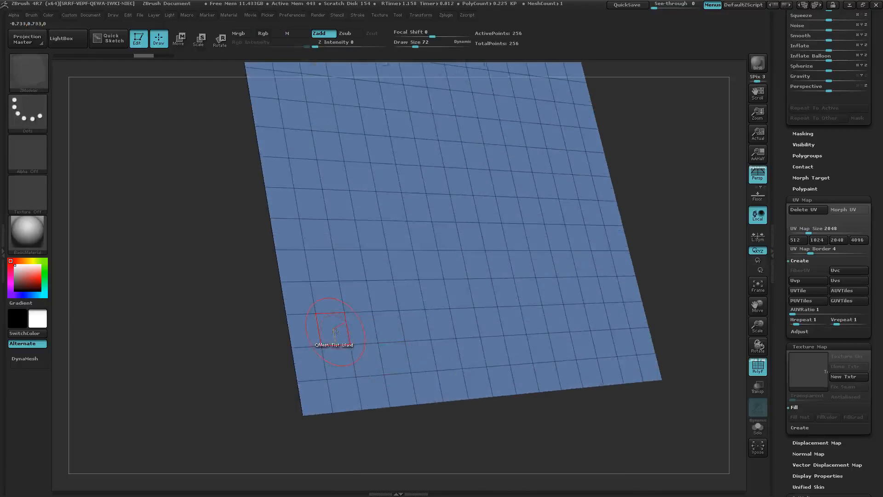
{"action": "key", "text": "space"}
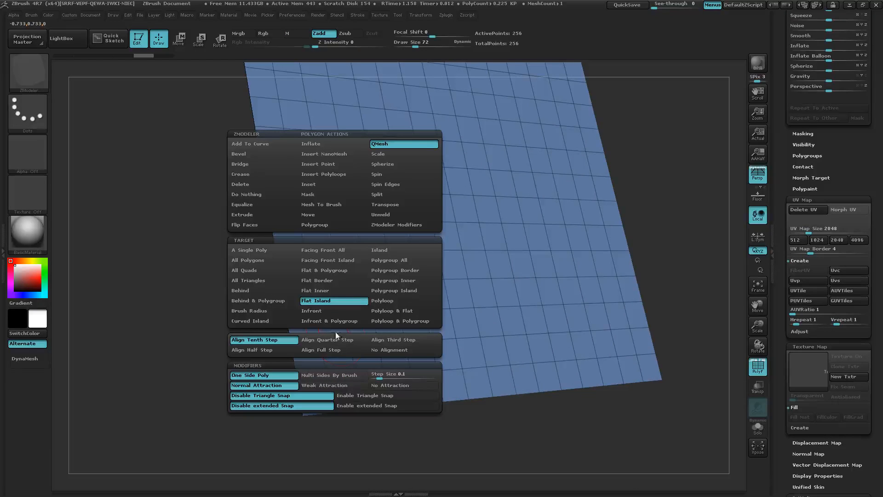
{"action": "left_click", "coordinate": [340, 299]}
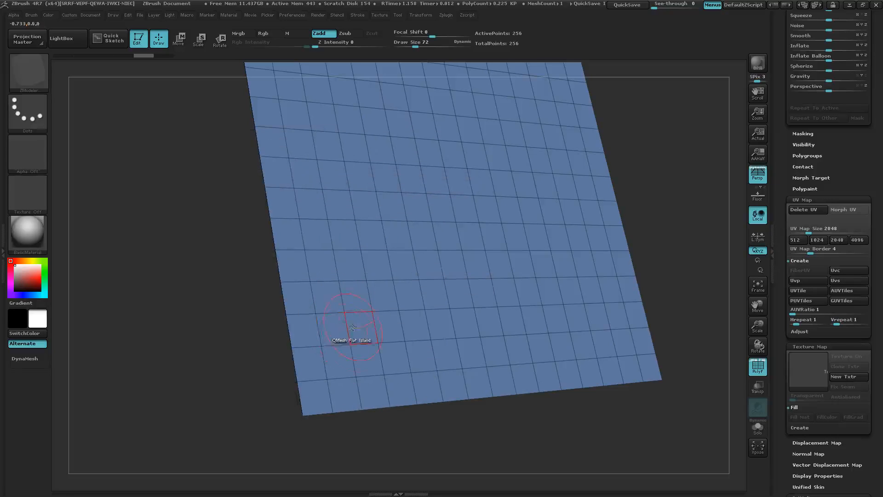
{"action": "mouse_move", "coordinate": [342, 375]}
{"action": "right_mouse_down"}
{"action": "mouse_move", "coordinate": [316, 378]}
{"action": "mouse_move", "coordinate": [364, 358]}
{"action": "mouse_move", "coordinate": [340, 356]}
{"action": "right_mouse_up"}
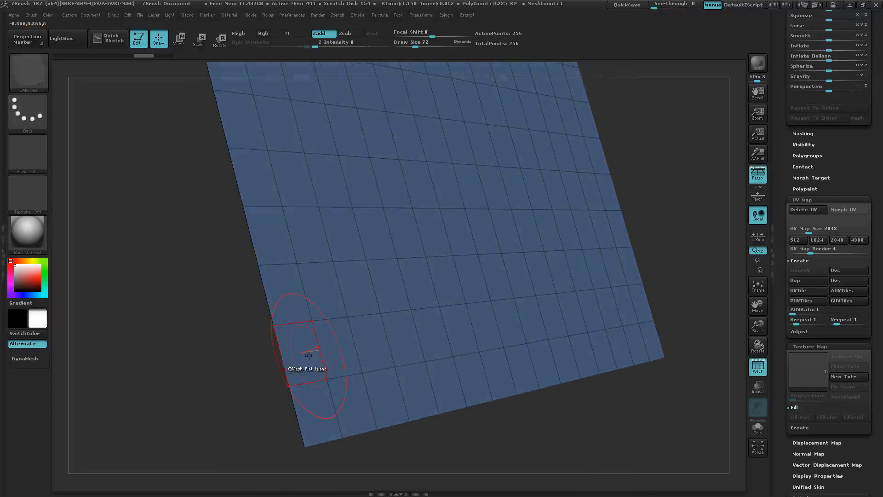
{"action": "left_click_drag", "start_coordinate": [303, 354], "coordinate": [359, 332]}
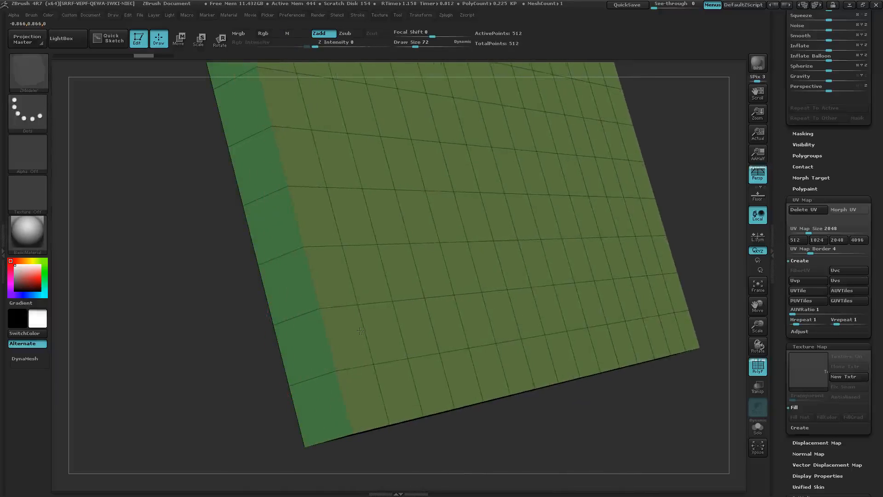
- Extrude the slab's large front face by one more row of polygons using QMesh with the Flat Island target
{"action": "right_click_drag", "start_coordinate": [360, 349], "coordinate": [391, 344]}
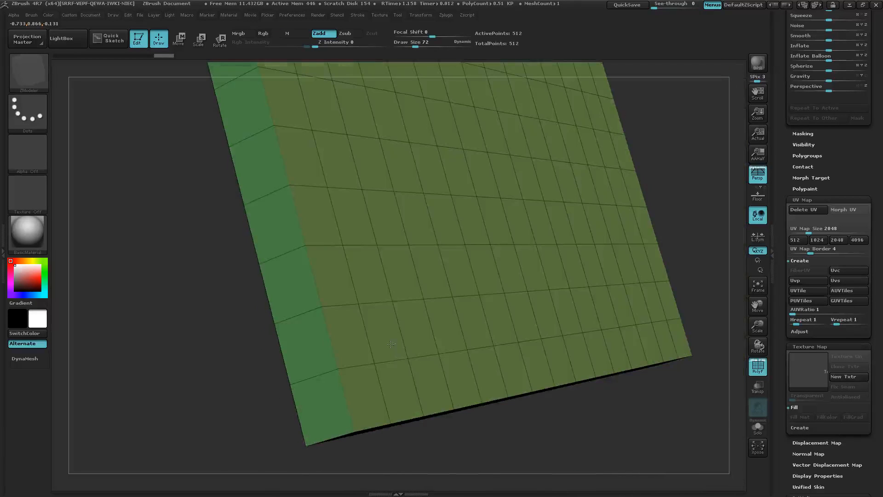
{"action": "left_click", "coordinate": [348, 337]}
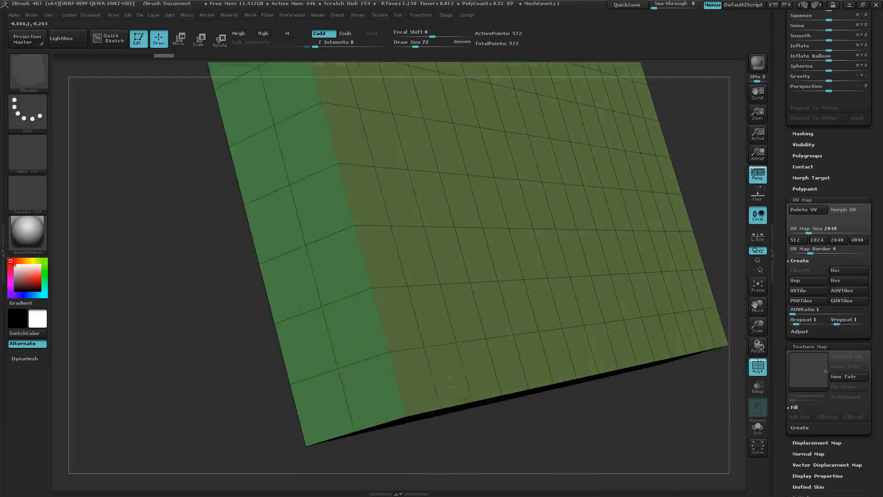
{"action": "right_click_drag", "start_coordinate": [451, 384], "coordinate": [441, 380]}
{"action": "right_click_drag", "start_coordinate": [483, 415], "coordinate": [317, 368]}
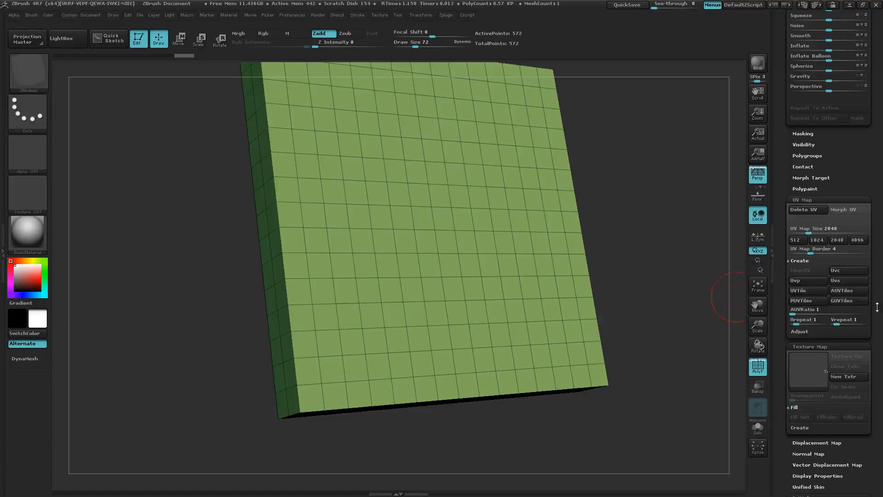
- Try silver-maple-leaf-1024-01.png as the slab's texture map, then undo it
{"action": "left_click", "coordinate": [808, 368]}
{"action": "left_click", "coordinate": [817, 376]}
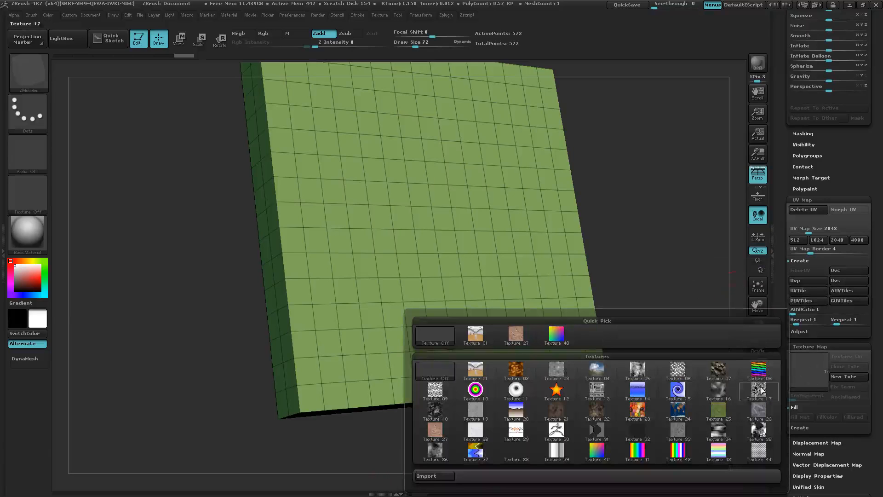
{"action": "left_click", "coordinate": [434, 476]}
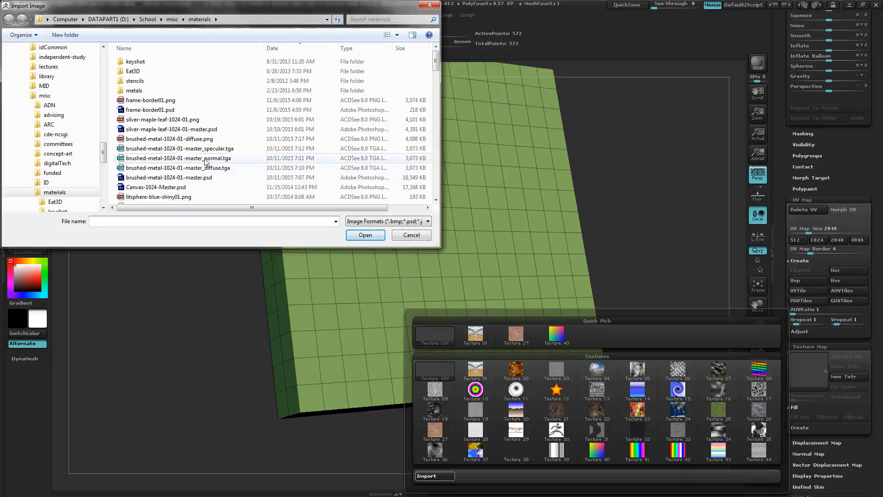
{"action": "double_click", "coordinate": [168, 119]}
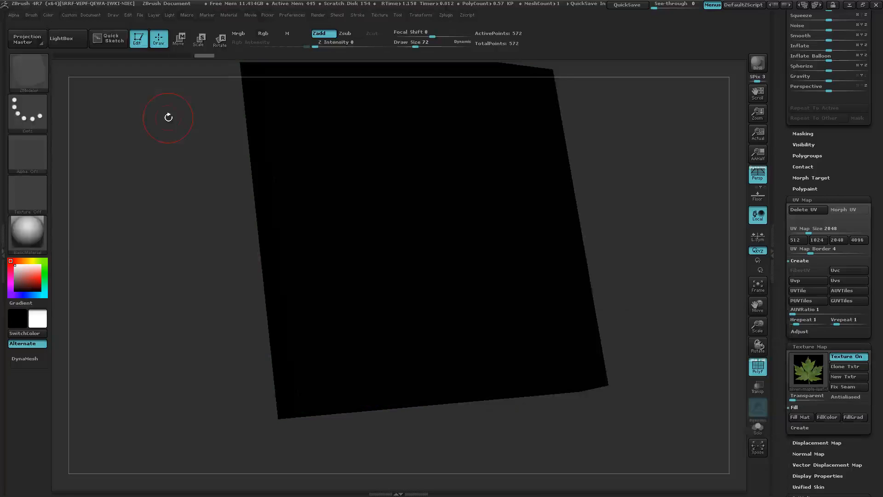
{"action": "left_click_drag", "start_coordinate": [200, 283], "coordinate": [282, 315]}
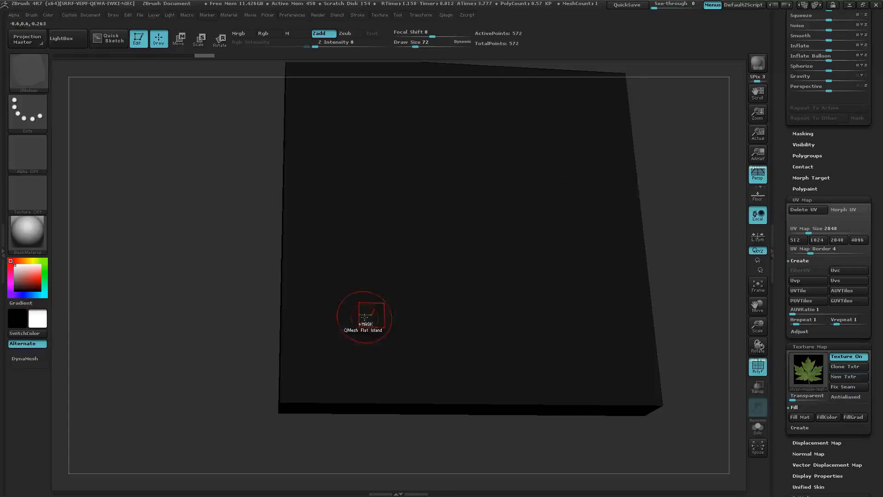
{"action": "key", "text": "ctrl+z"}
- Examine the slab's front, back and side polygroups from all around
{"action": "mouse_move", "coordinate": [266, 319]}
{"action": "left_mouse_down"}
{"action": "mouse_move", "coordinate": [368, 322]}
{"action": "mouse_move", "coordinate": [294, 331]}
{"action": "mouse_move", "coordinate": [365, 350]}
{"action": "mouse_move", "coordinate": [371, 282]}
{"action": "mouse_move", "coordinate": [389, 278]}
{"action": "mouse_move", "coordinate": [331, 285]}
{"action": "mouse_move", "coordinate": [382, 300]}
{"action": "mouse_move", "coordinate": [383, 330]}
{"action": "left_mouse_up"}
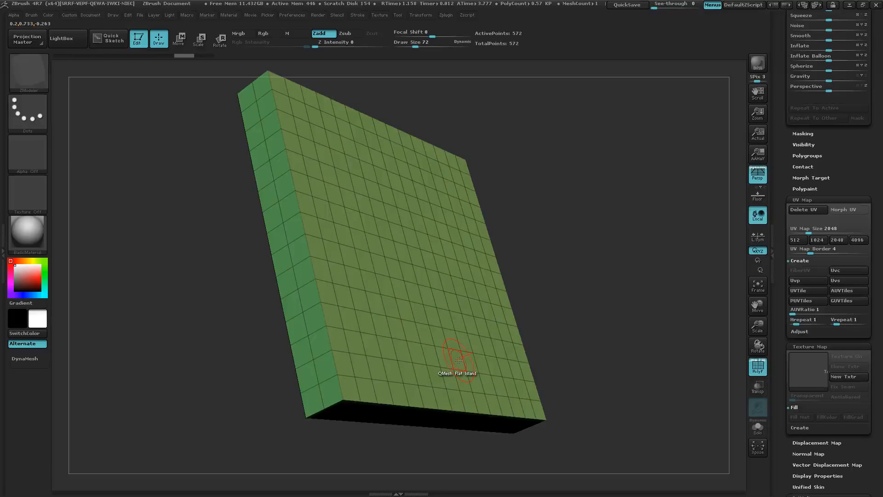
{"action": "mouse_move", "coordinate": [457, 364]}
{"action": "right_mouse_down"}
{"action": "mouse_move", "coordinate": [436, 360]}
{"action": "mouse_move", "coordinate": [433, 345]}
{"action": "mouse_move", "coordinate": [473, 333]}
{"action": "mouse_move", "coordinate": [463, 312]}
{"action": "right_mouse_up"}
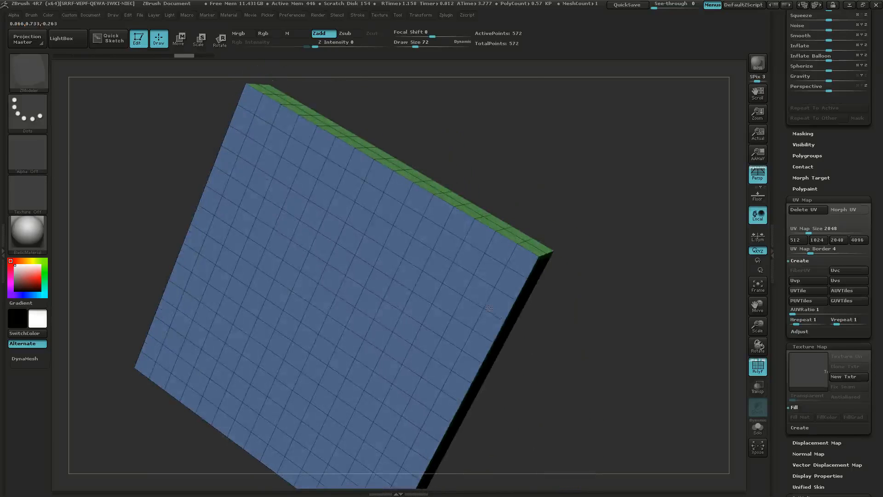
{"action": "right_click_drag", "start_coordinate": [338, 300], "coordinate": [332, 318]}
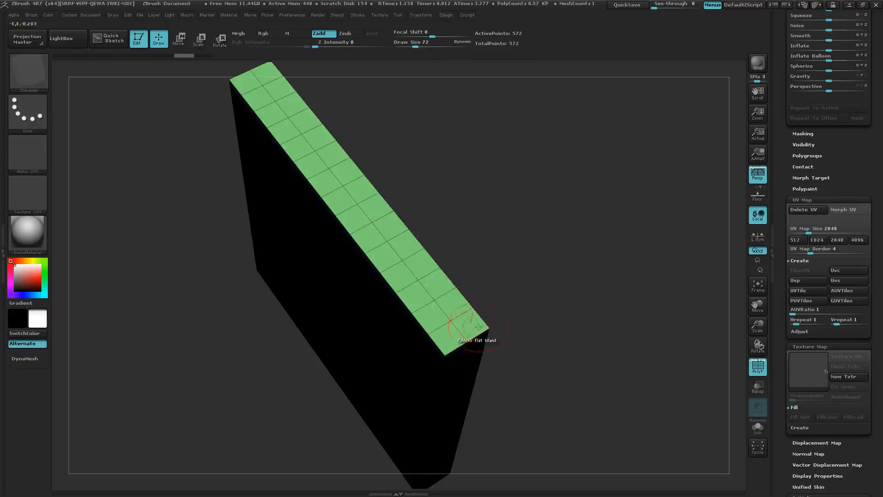
{"action": "right_click_drag", "start_coordinate": [499, 402], "coordinate": [496, 349]}
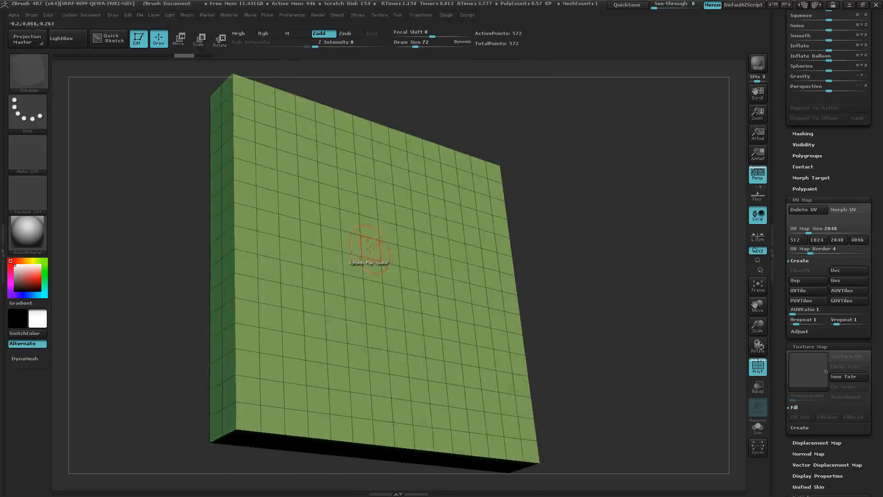
{"action": "right_click_drag", "start_coordinate": [514, 294], "coordinate": [471, 335]}
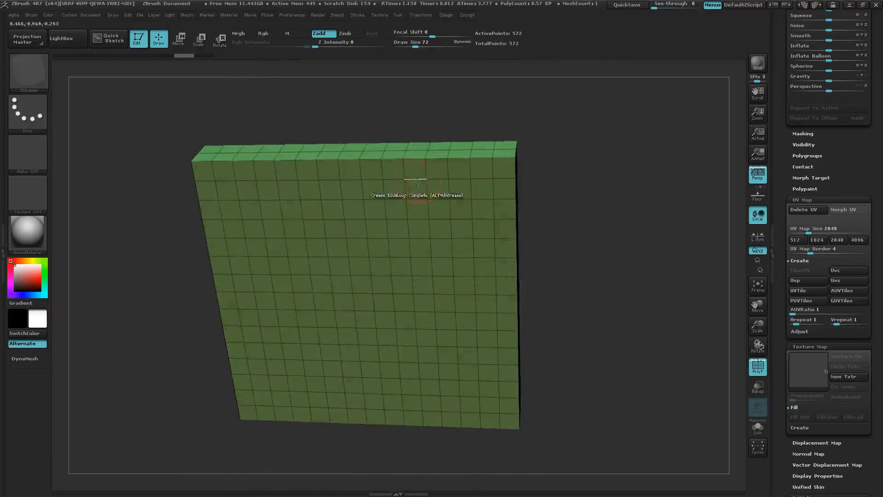
{"action": "right_click_drag", "start_coordinate": [424, 351], "coordinate": [437, 326]}
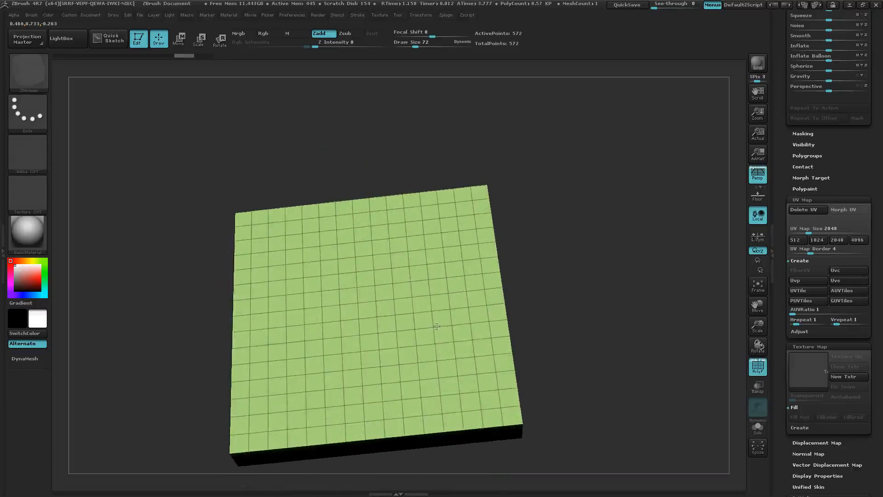
{"action": "right_click_drag", "start_coordinate": [404, 360], "coordinate": [412, 295]}
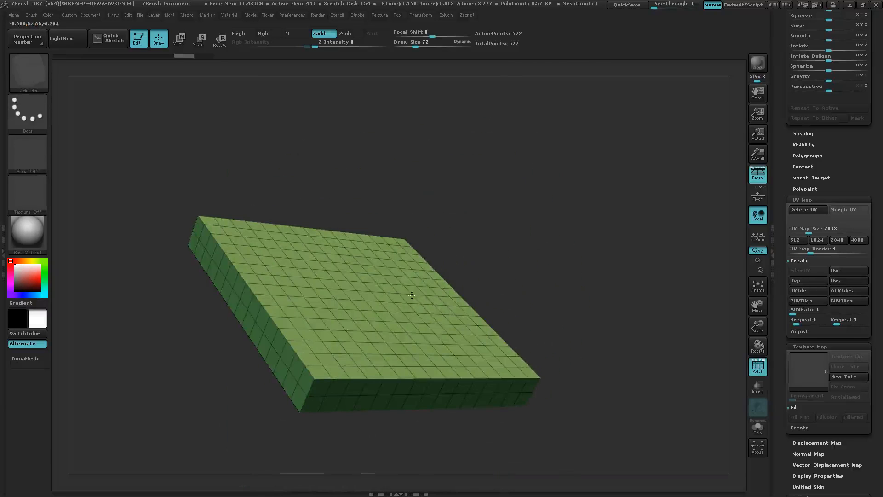
{"action": "right_click_drag", "start_coordinate": [412, 295], "coordinate": [406, 308]}
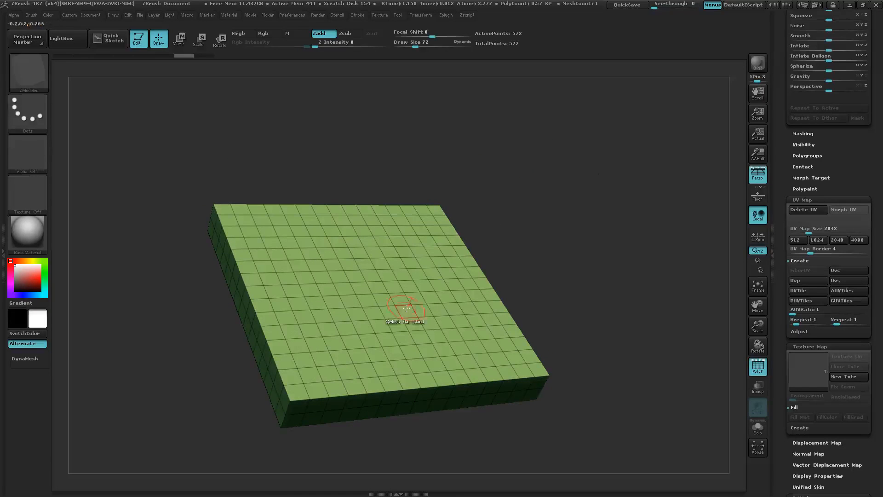
{"action": "right_click_drag", "start_coordinate": [346, 365], "coordinate": [316, 301]}
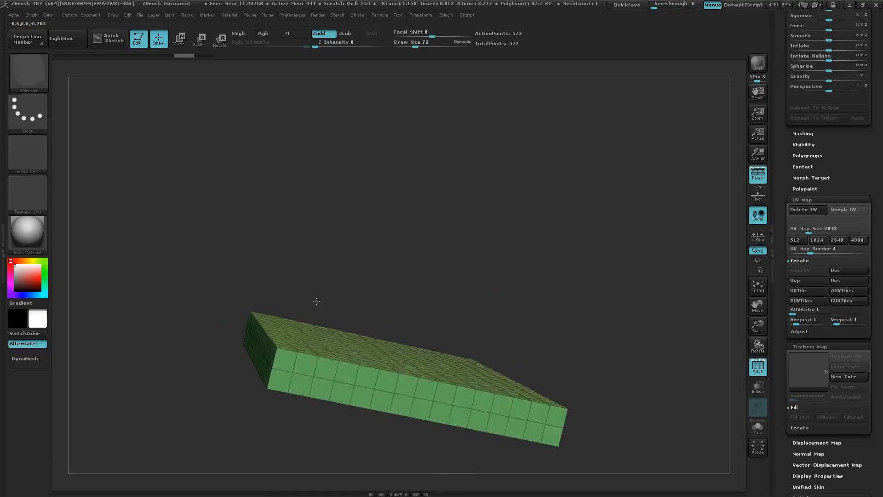
{"action": "right_click_drag", "start_coordinate": [378, 455], "coordinate": [305, 424]}
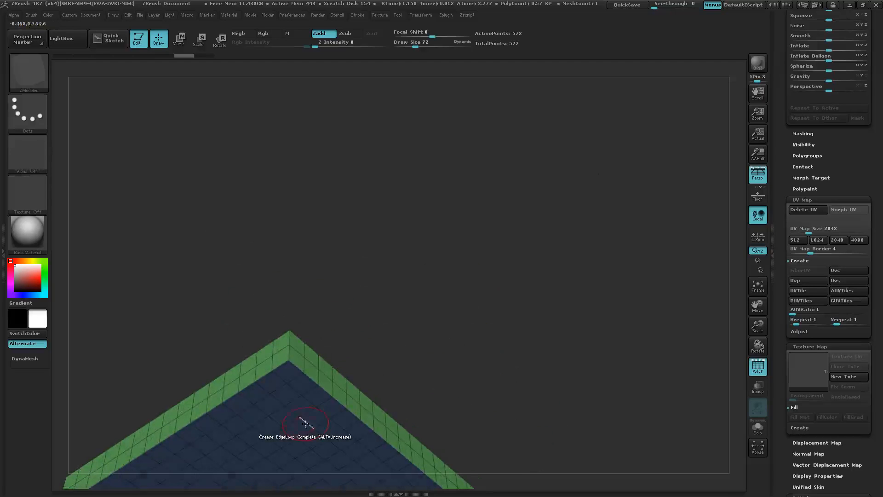
{"action": "right_click_drag", "start_coordinate": [415, 274], "coordinate": [365, 390]}
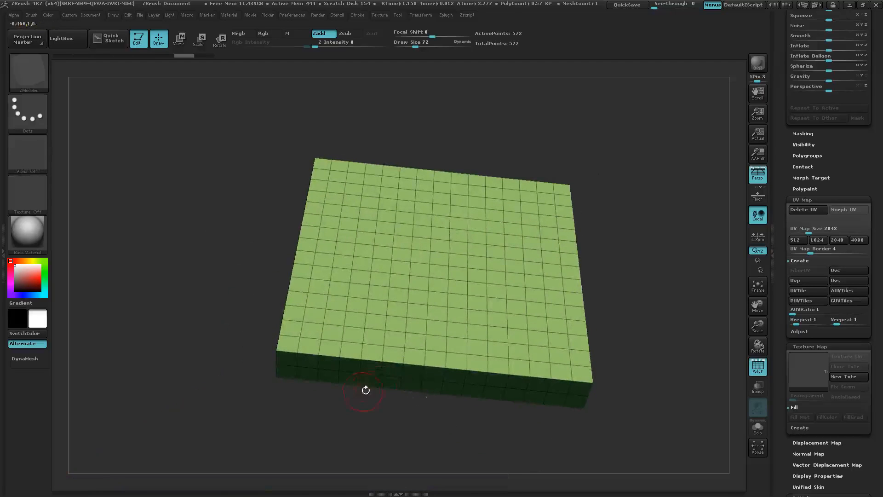
{"action": "right_click_drag", "start_coordinate": [339, 319], "coordinate": [351, 301]}
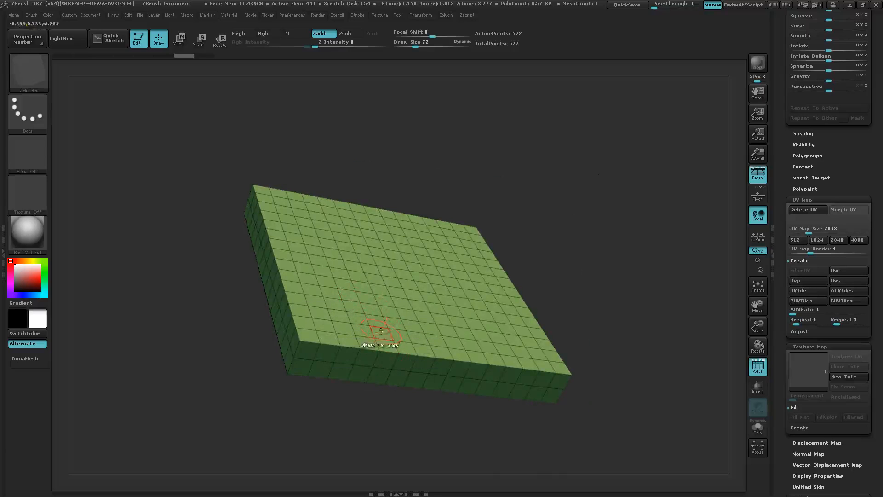
{"action": "right_click_drag", "start_coordinate": [350, 347], "coordinate": [402, 258], "text": "ctrl"}
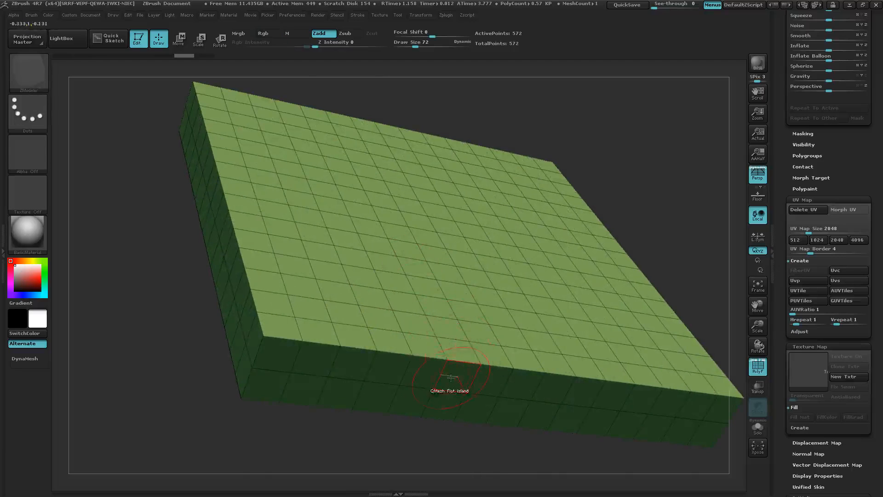
{"action": "mouse_move", "coordinate": [429, 276]}
{"action": "right_mouse_down"}
{"action": "mouse_move", "coordinate": [372, 292]}
{"action": "mouse_move", "coordinate": [433, 304]}
{"action": "mouse_move", "coordinate": [403, 304]}
{"action": "right_mouse_up"}
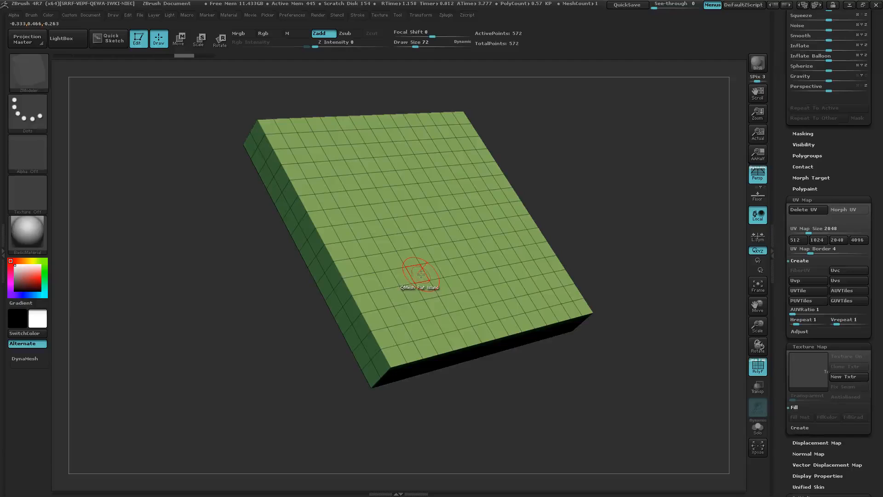
- Turn off the perspective display and view the slab at an angle
{"action": "left_click", "coordinate": [760, 172]}
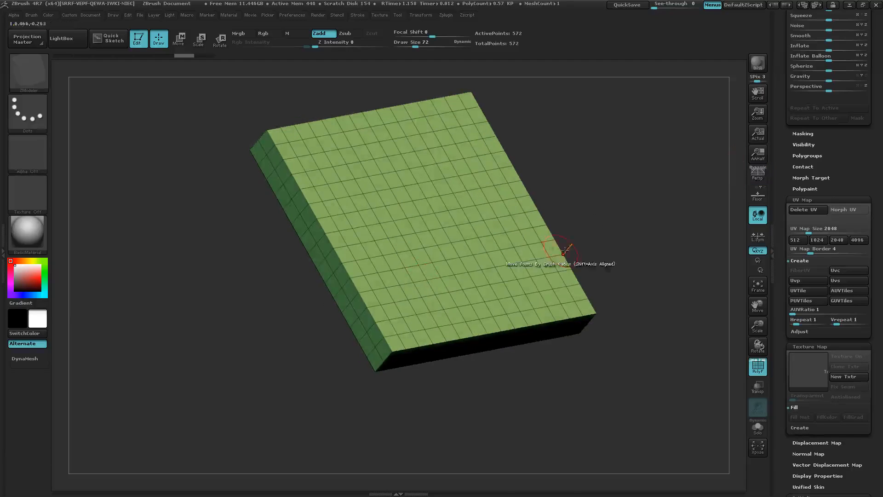
{"action": "mouse_move", "coordinate": [550, 240]}
{"action": "right_mouse_down"}
{"action": "mouse_move", "coordinate": [545, 219]}
{"action": "mouse_move", "coordinate": [479, 295]}
{"action": "mouse_move", "coordinate": [422, 302]}
{"action": "right_mouse_up"}
{"action": "right_click_drag", "start_coordinate": [387, 272], "coordinate": [399, 261], "text": "ctrl"}
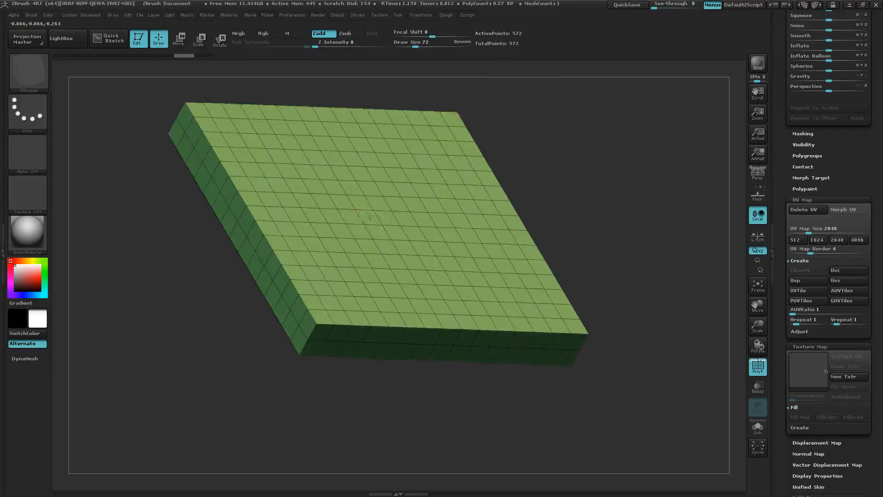
{"action": "right_click_drag", "start_coordinate": [387, 218], "coordinate": [390, 231]}
{"action": "right_click_drag", "start_coordinate": [389, 189], "coordinate": [416, 222], "text": "alt"}
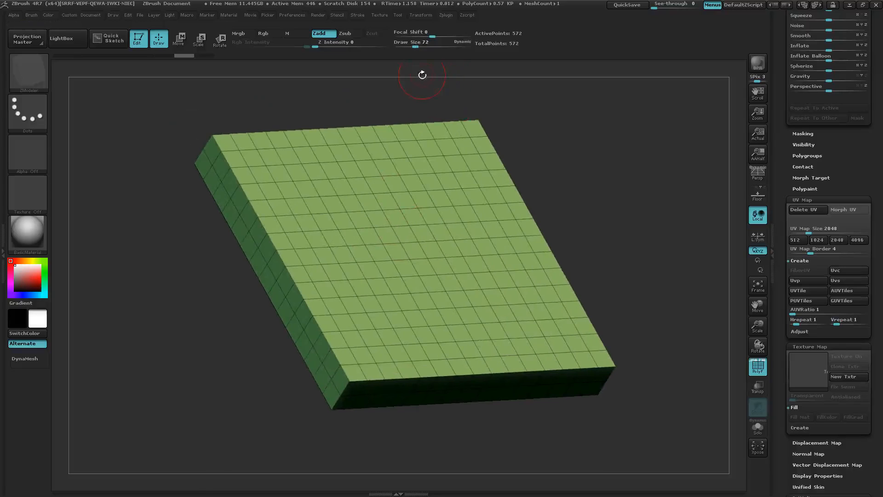
- Try unwrapping the slab's UVs with UV Master, using the Symmetry and Polygroups options
{"action": "left_click", "coordinate": [448, 17]}
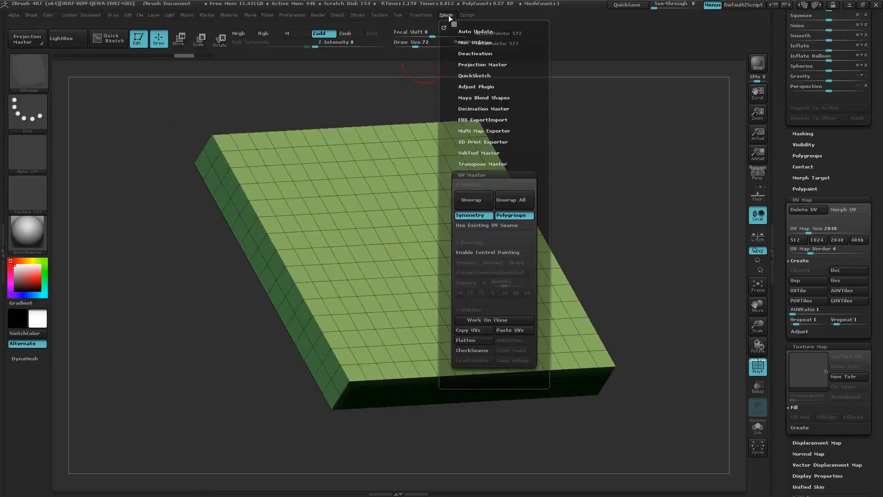
{"action": "left_click", "coordinate": [479, 175]}
{"action": "left_click", "coordinate": [476, 174]}
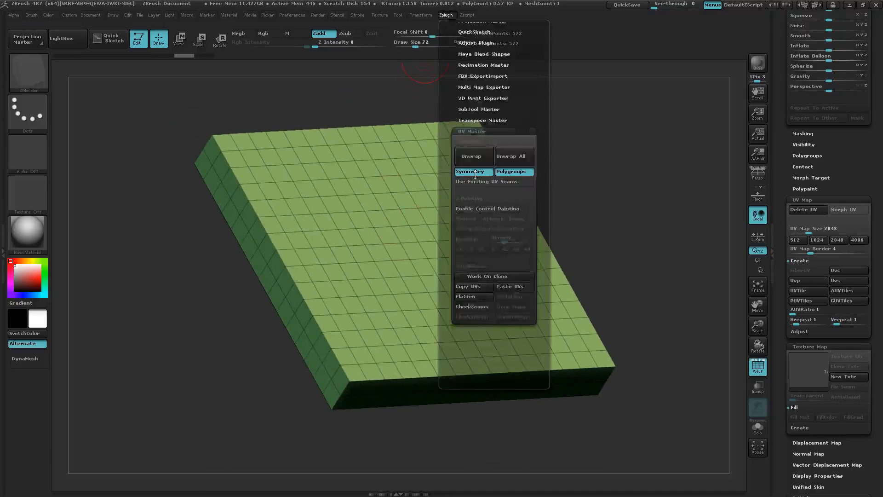
{"action": "left_click_drag", "start_coordinate": [548, 71], "coordinate": [545, 239]}
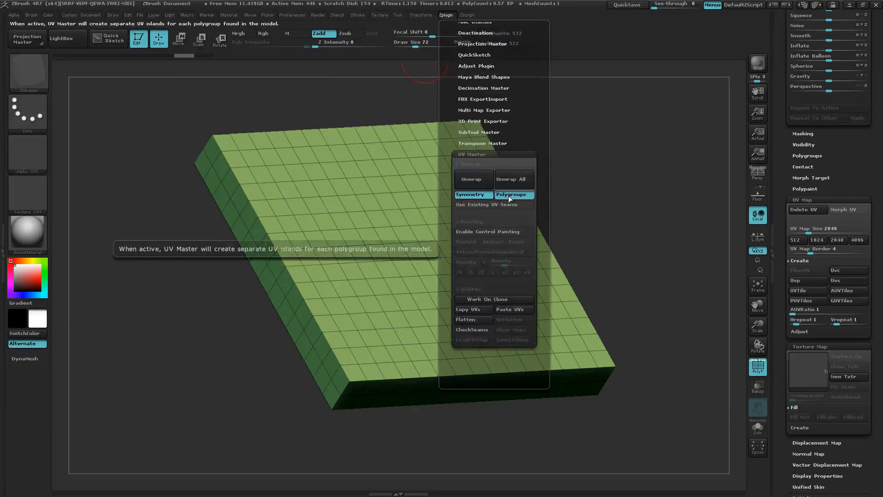
{"action": "left_click", "coordinate": [474, 179]}
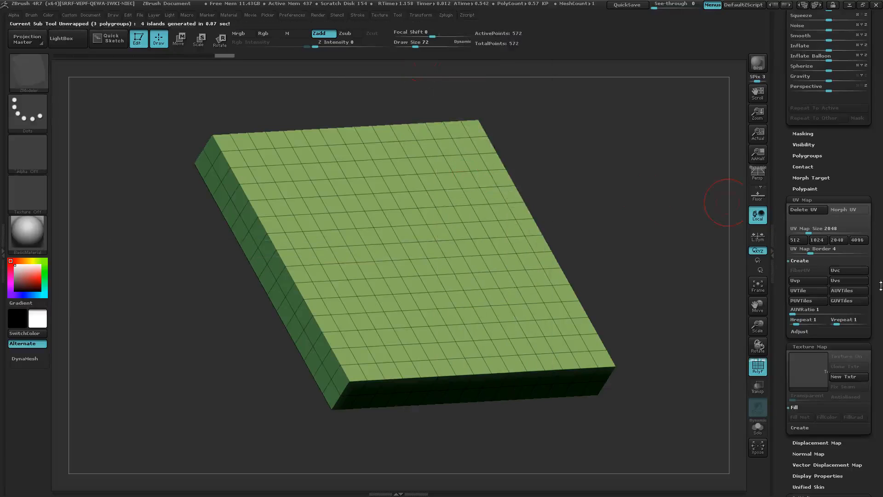
- Morph the slab to its UV layout to inspect the islands, then undo the morph and the unwrap
{"action": "left_click_drag", "start_coordinate": [876, 314], "coordinate": [871, 276]}
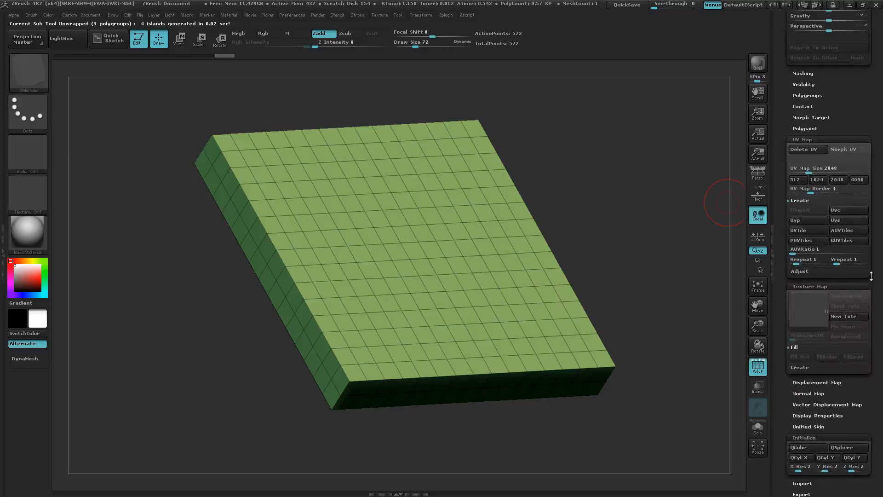
{"action": "left_click", "coordinate": [840, 148]}
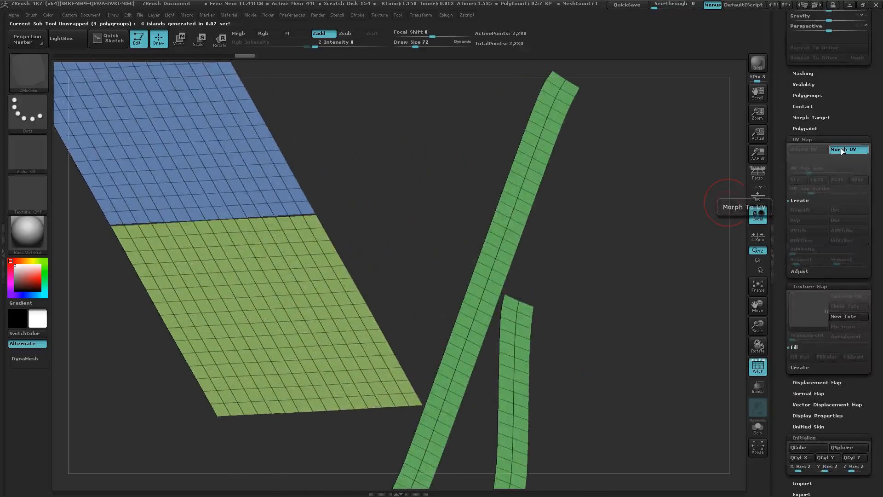
{"action": "left_click_drag", "start_coordinate": [565, 360], "coordinate": [420, 357]}
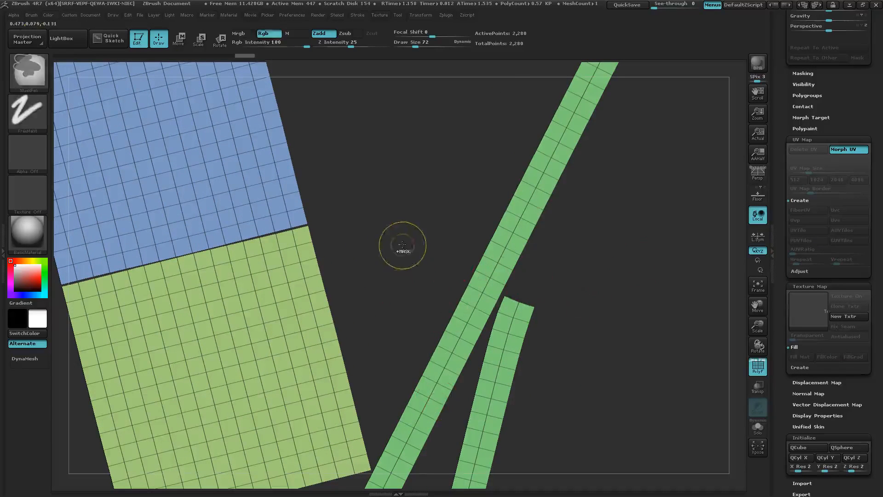
{"action": "key", "text": "ctrl+z"}
{"action": "key", "text": "ctrl+z"}
- Isolate the slab's flat back face by hiding the rest of the mesh from a straight edge-on view
{"action": "right_click_drag", "start_coordinate": [360, 338], "coordinate": [354, 224]}
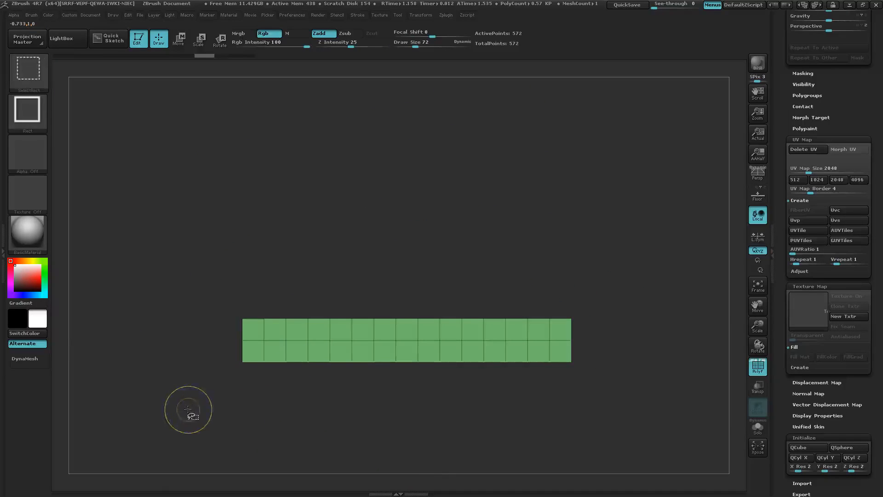
{"action": "left_click_drag", "start_coordinate": [191, 413], "coordinate": [658, 357], "text": "ctrl+shift"}
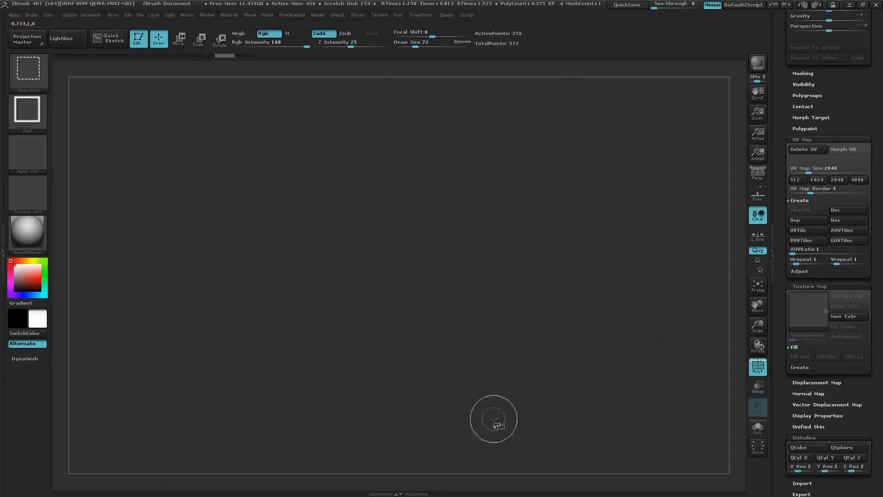
{"action": "right_click_drag", "start_coordinate": [441, 430], "coordinate": [442, 377]}
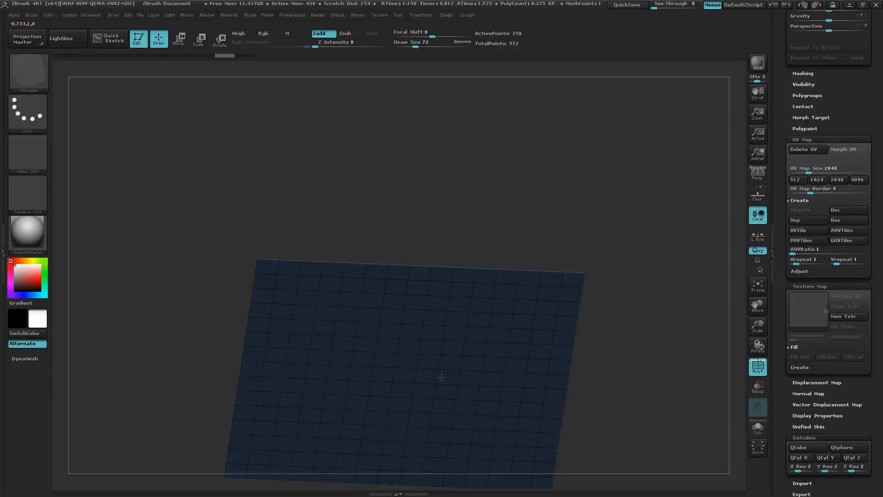
{"action": "key", "text": "ctrl+shift"}
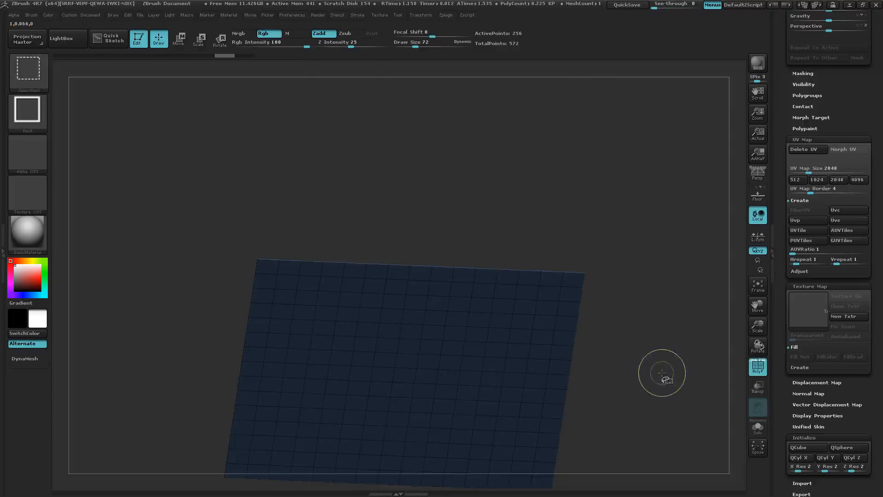
- Swap the visibility to the slab's remaining front face and sides, and assign them one new shared polygroup
{"action": "left_click_drag", "start_coordinate": [658, 354], "coordinate": [676, 389], "text": "ctrl+shift"}
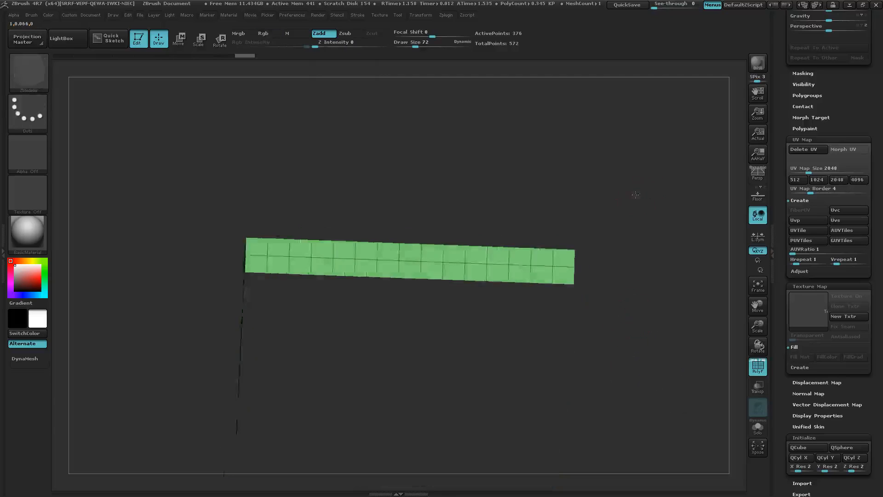
{"action": "mouse_move", "coordinate": [635, 194]}
{"action": "left_mouse_down"}
{"action": "mouse_move", "coordinate": [634, 289]}
{"action": "mouse_move", "coordinate": [592, 349]}
{"action": "mouse_move", "coordinate": [595, 276]}
{"action": "left_mouse_up"}
{"action": "key", "text": "ctrl+w"}
{"action": "key", "text": "ctrl"}
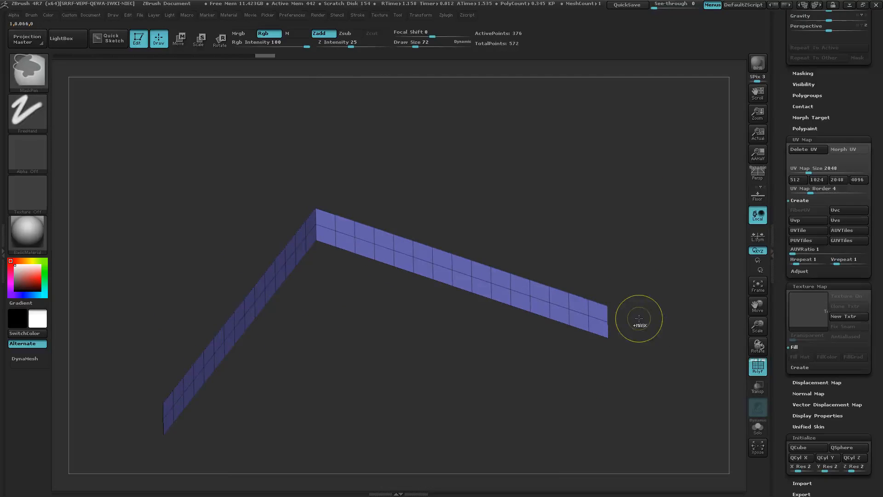
{"action": "key", "text": "ctrl+z"}
{"action": "key", "text": "ctrl+z"}
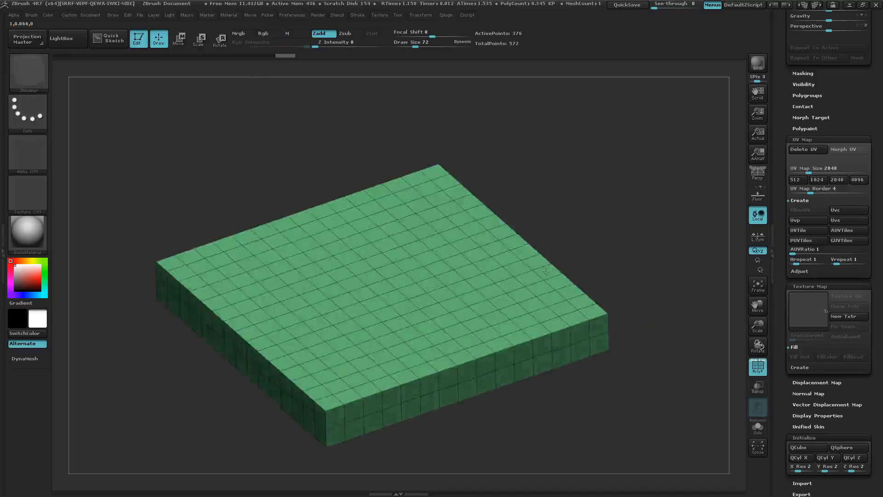
- Unhide all parts of the slab and view it at an angle
{"action": "left_click_drag", "start_coordinate": [546, 271], "coordinate": [542, 254]}
{"action": "key", "text": "ctrl"}
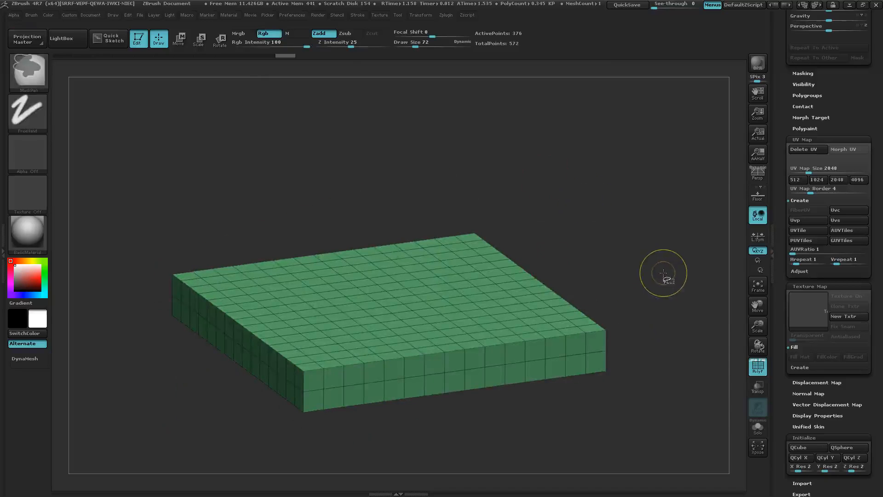
{"action": "key", "text": "ctrl+shift"}
{"action": "mouse_move", "coordinate": [652, 243]}
{"action": "left_mouse_down"}
{"action": "mouse_move", "coordinate": [649, 382]}
{"action": "mouse_move", "coordinate": [634, 324]}
{"action": "mouse_move", "coordinate": [624, 424]}
{"action": "mouse_move", "coordinate": [211, 401]}
{"action": "left_mouse_up"}
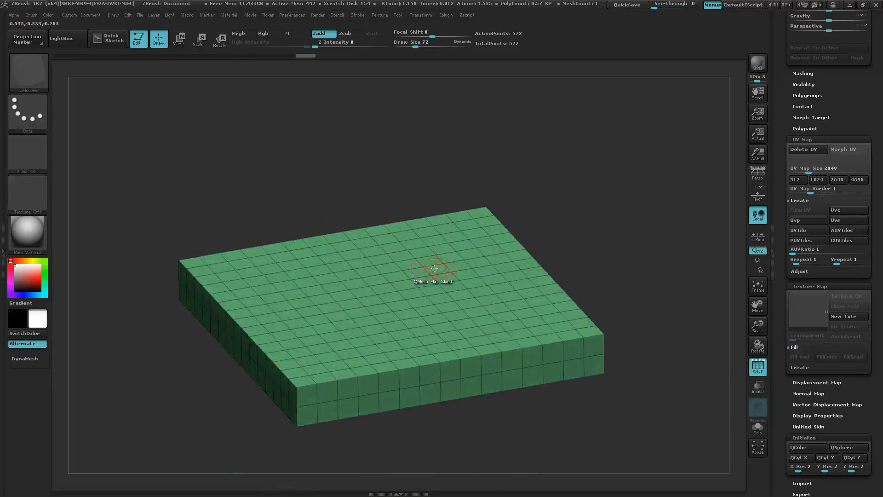
- Unwrap the regrouped slab with UV Master, keeping Symmetry and Polygroups on
{"action": "right_click_drag", "start_coordinate": [435, 269], "coordinate": [537, 69]}
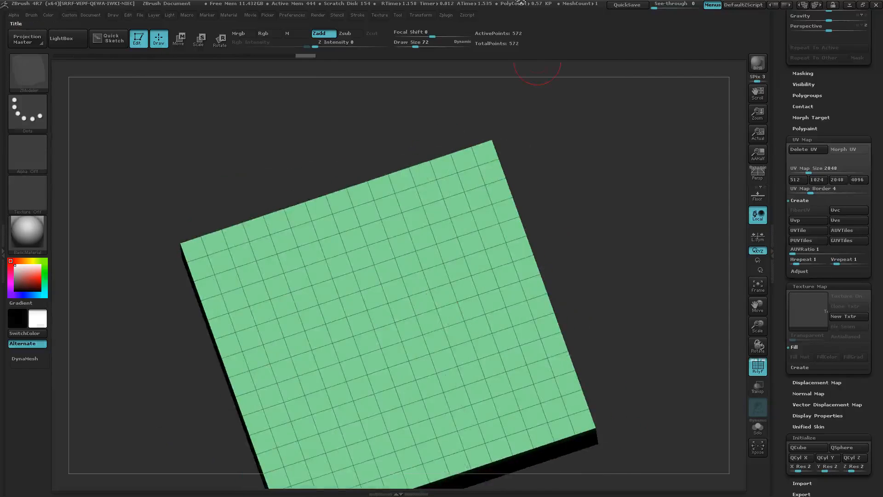
{"action": "left_click", "coordinate": [446, 16]}
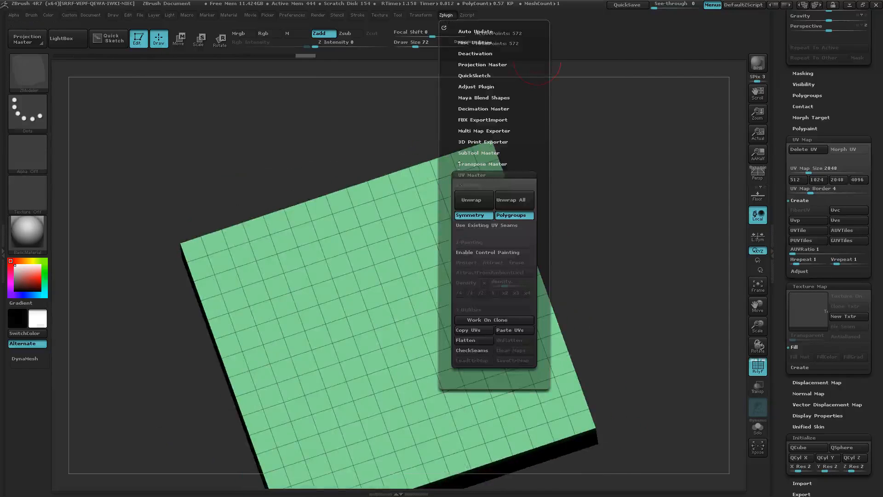
{"action": "left_click", "coordinate": [465, 199]}
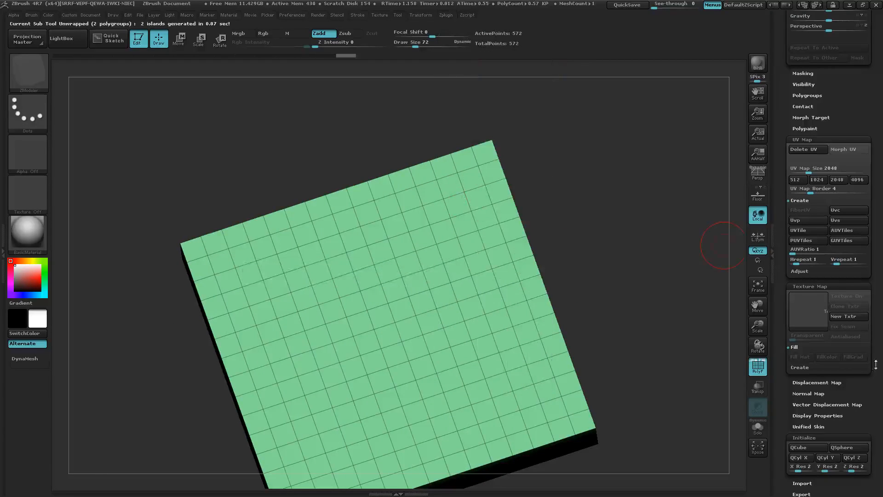
- Morph the slab to its flattened UVs, inspect the new polygroup islands, and restore the 3D shape
{"action": "left_click", "coordinate": [848, 150]}
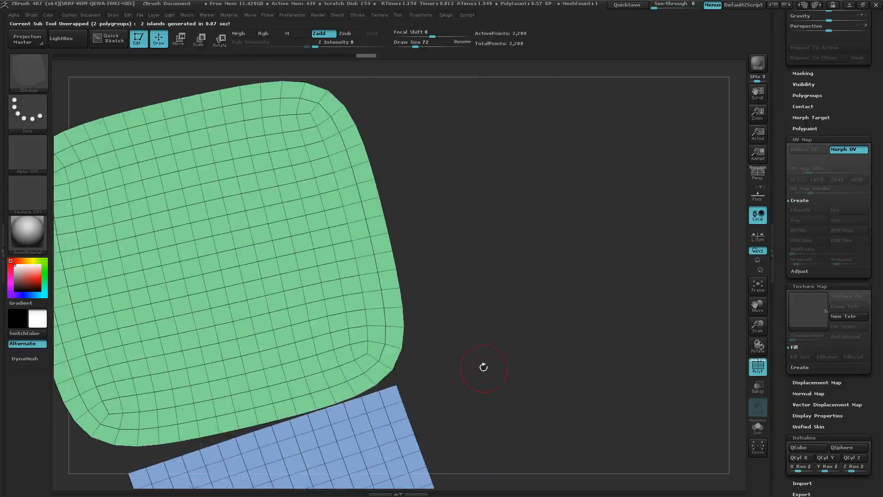
{"action": "left_click_drag", "start_coordinate": [459, 348], "coordinate": [168, 332]}
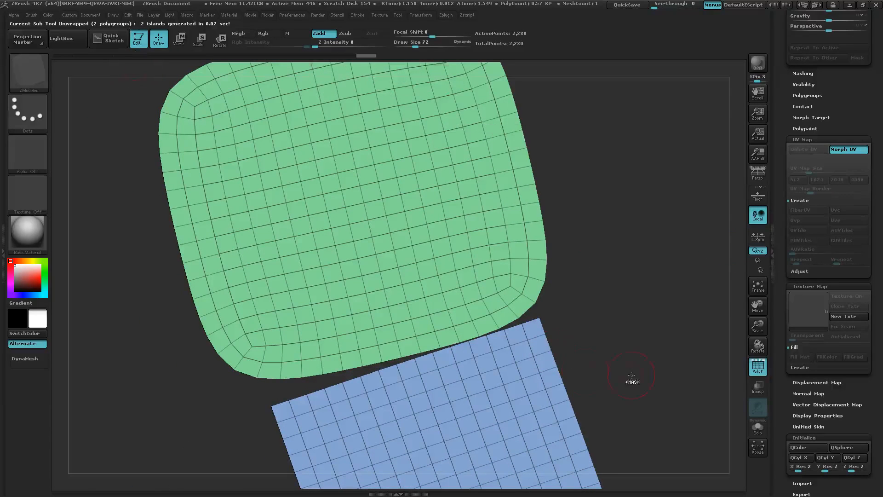
{"action": "key", "text": "f"}
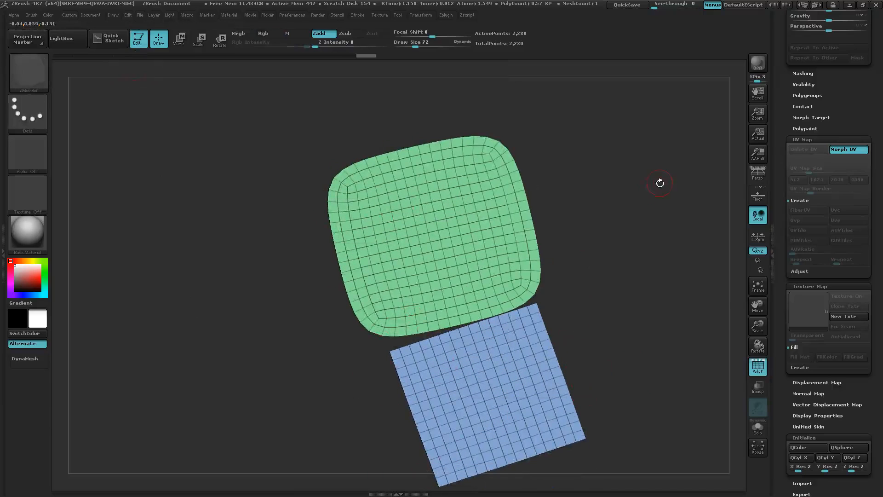
{"action": "left_click", "coordinate": [837, 152]}
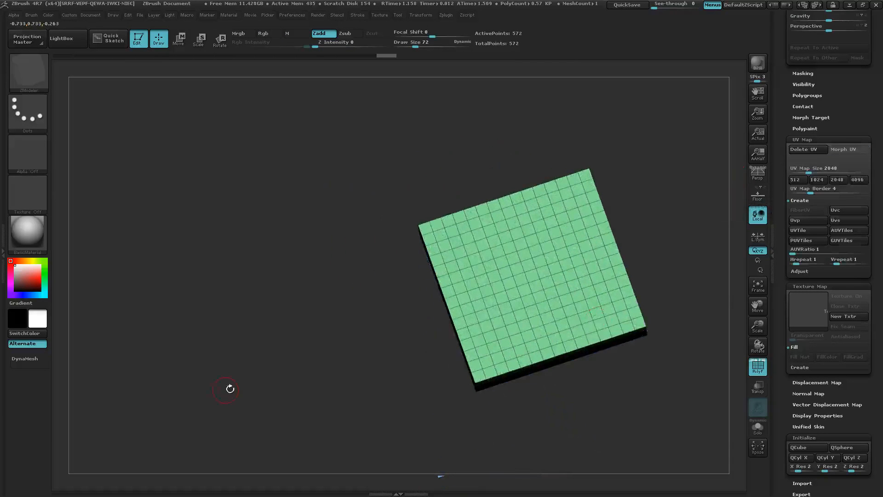
- Import silver-maple-leaf-1024-01.png as the slab's texture map
{"action": "left_click_drag", "start_coordinate": [231, 388], "coordinate": [259, 342]}
{"action": "mouse_move", "coordinate": [305, 317]}
{"action": "left_mouse_down", "text": "alt"}
{"action": "mouse_move", "coordinate": [169, 336]}
{"action": "mouse_move", "coordinate": [123, 357]}
{"action": "mouse_move", "coordinate": [184, 389]}
{"action": "left_mouse_up", "text": "alt"}
{"action": "mouse_move", "coordinate": [375, 375]}
{"action": "right_mouse_down", "text": "ctrl"}
{"action": "mouse_move", "coordinate": [524, 304]}
{"action": "mouse_move", "coordinate": [488, 308]}
{"action": "right_mouse_up", "text": "ctrl"}
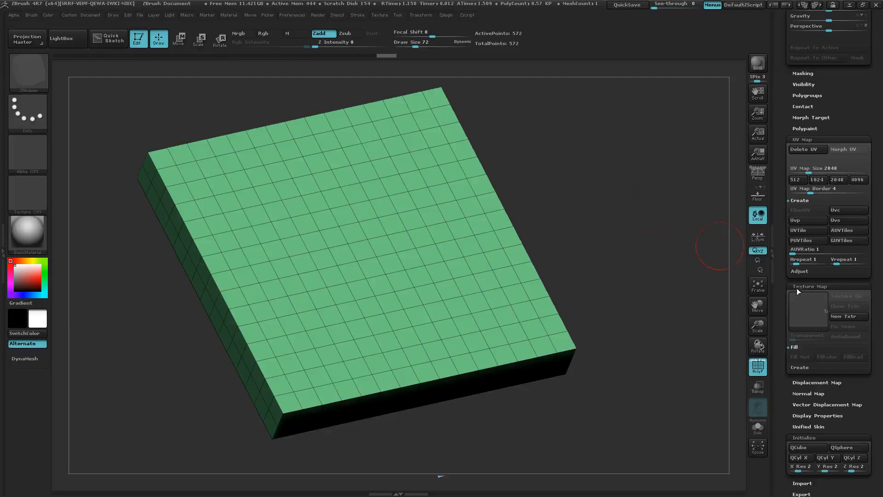
{"action": "mouse_move", "coordinate": [879, 377]}
{"action": "left_mouse_down"}
{"action": "mouse_move", "coordinate": [874, 356]}
{"action": "mouse_move", "coordinate": [877, 366]}
{"action": "left_mouse_up"}
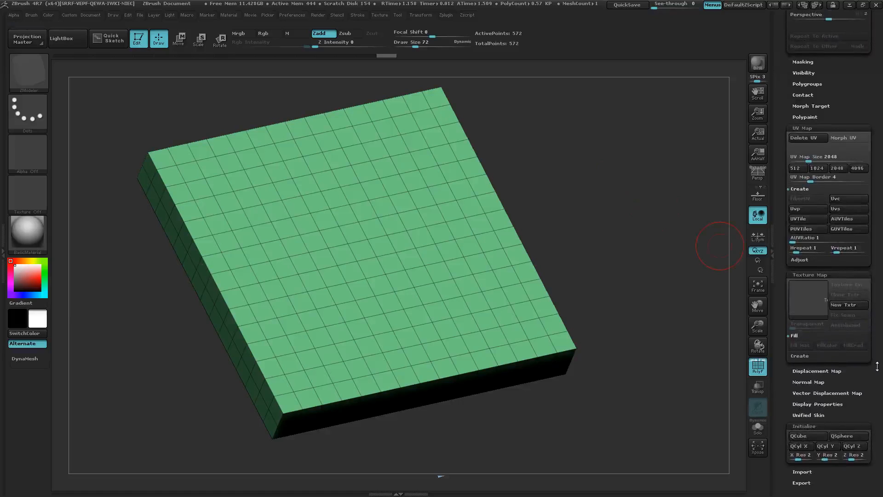
{"action": "left_click", "coordinate": [807, 302]}
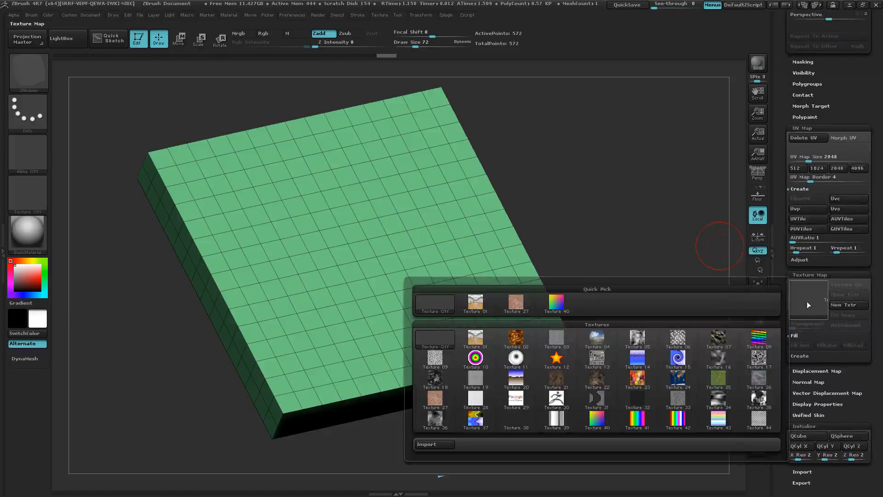
{"action": "left_click", "coordinate": [443, 444]}
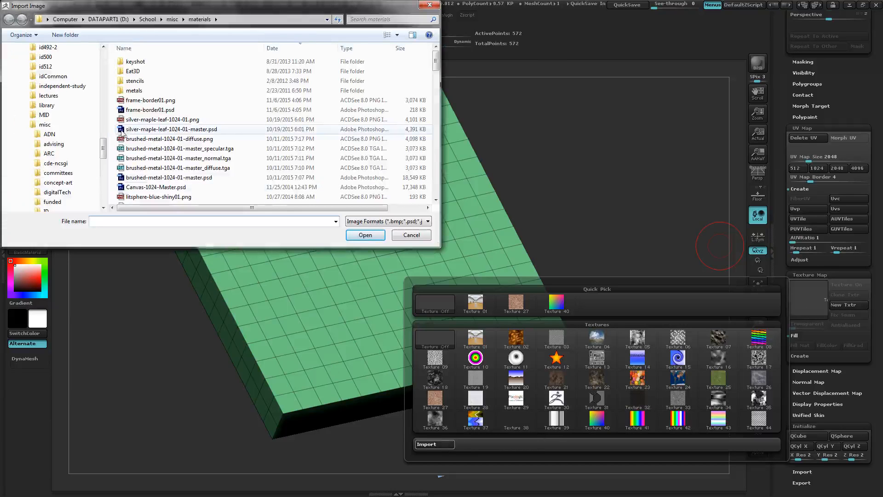
{"action": "double_click", "coordinate": [131, 120]}
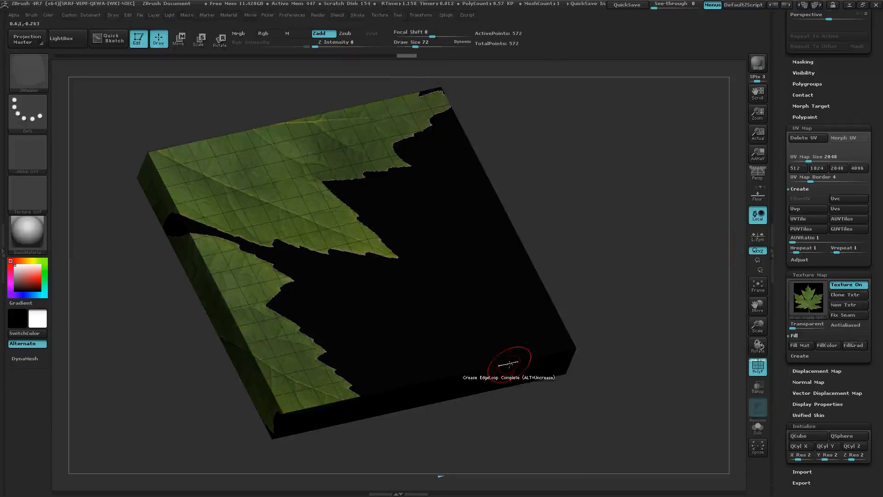
- Replace the slab's UVs with a planar (Uvp) projection so the whole leaf fits its face
{"action": "right_click_drag", "start_coordinate": [339, 290], "coordinate": [442, 170]}
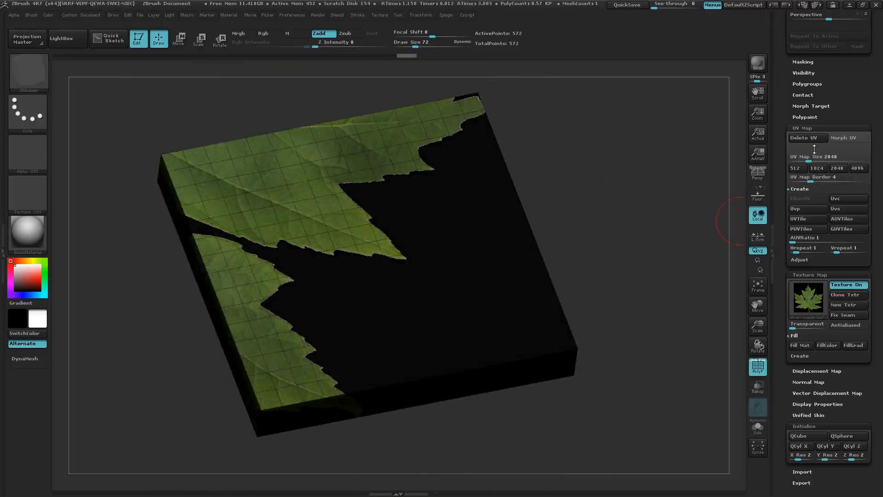
{"action": "left_click", "coordinate": [813, 127]}
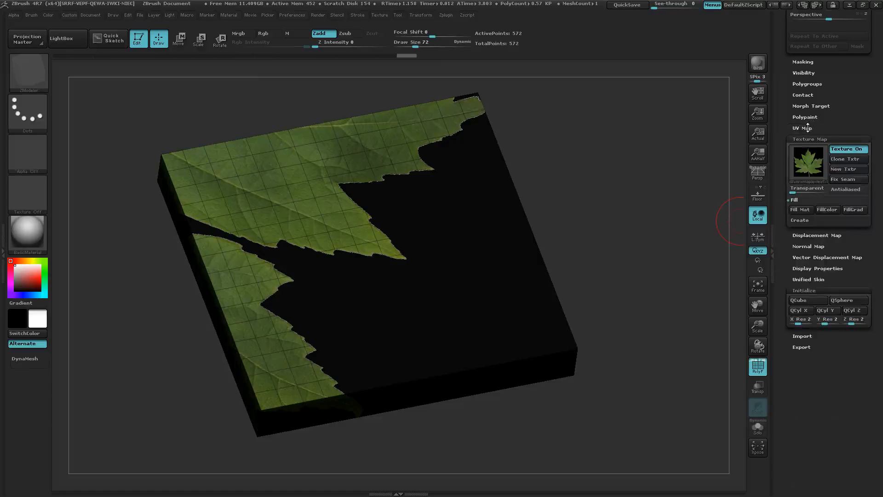
{"action": "left_click", "coordinate": [808, 128]}
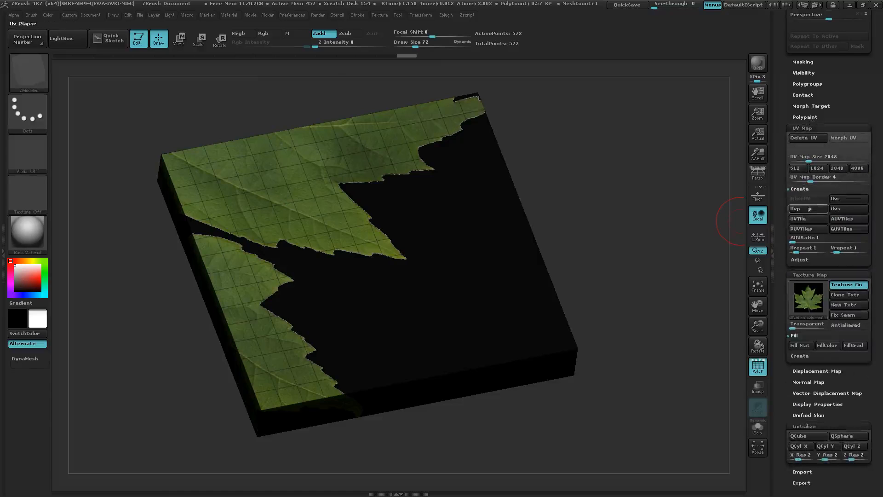
{"action": "left_click", "coordinate": [801, 189]}
{"action": "left_click", "coordinate": [801, 190]}
{"action": "left_click", "coordinate": [796, 208]}
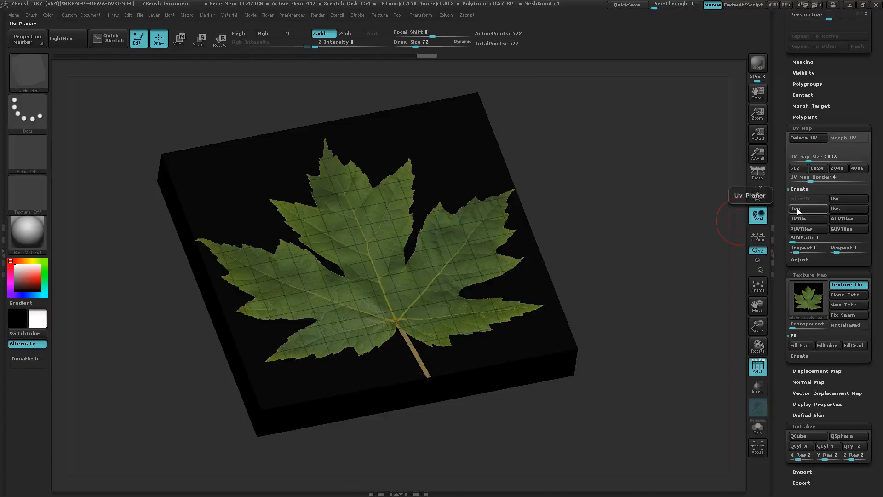
- Inspect the leaf across the slab's faces and edges, and make the texture map's black background transparent
{"action": "left_click_drag", "start_coordinate": [295, 407], "coordinate": [328, 380]}
{"action": "mouse_move", "coordinate": [328, 381]}
{"action": "right_mouse_down"}
{"action": "mouse_move", "coordinate": [329, 404]}
{"action": "mouse_move", "coordinate": [337, 388]}
{"action": "right_mouse_up"}
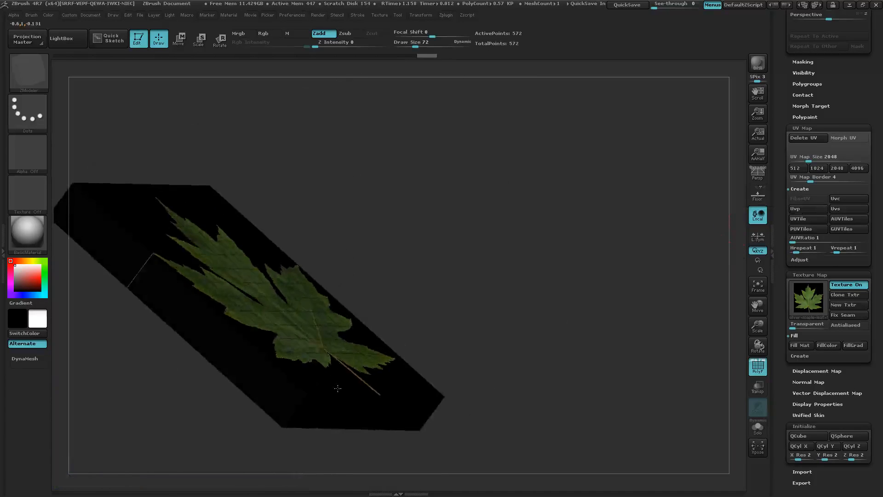
{"action": "right_click_drag", "start_coordinate": [144, 297], "coordinate": [236, 216], "text": "ctrl"}
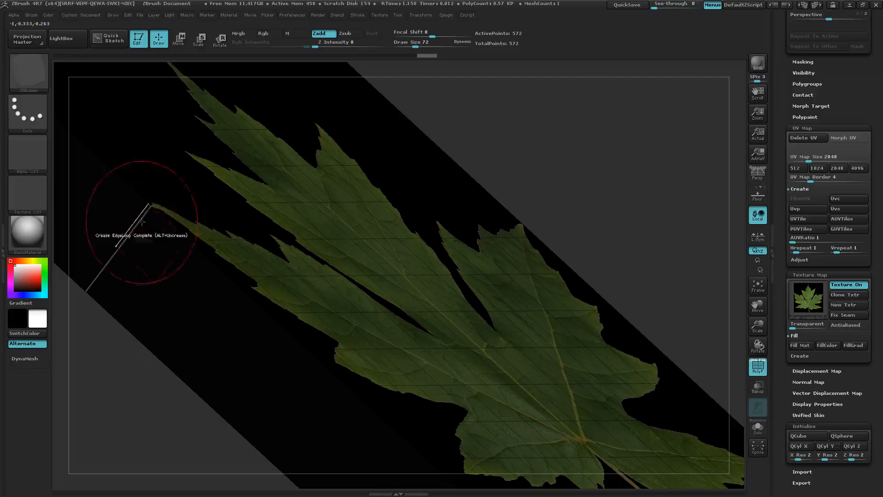
{"action": "right_click_drag", "start_coordinate": [506, 278], "coordinate": [440, 292], "text": "ctrl"}
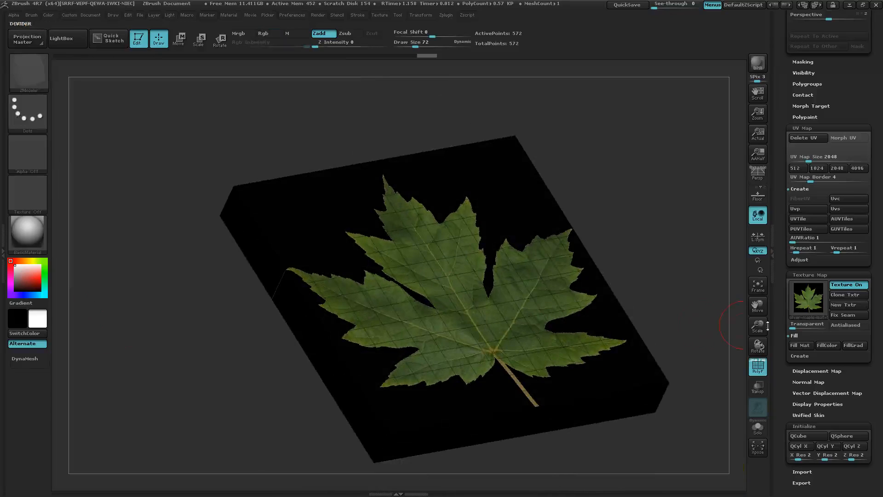
{"action": "left_click", "coordinate": [797, 325]}
{"action": "key", "text": "Return"}
- Turn on Double-sided display for the slab and check both leaf faces from an angle
{"action": "right_click_drag", "start_coordinate": [476, 327], "coordinate": [471, 291]}
{"action": "key", "text": "space"}
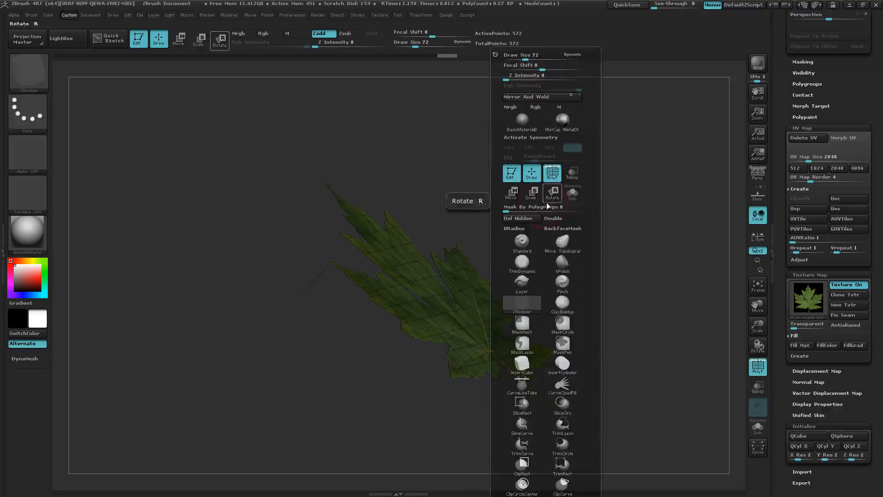
{"action": "left_click", "coordinate": [558, 218]}
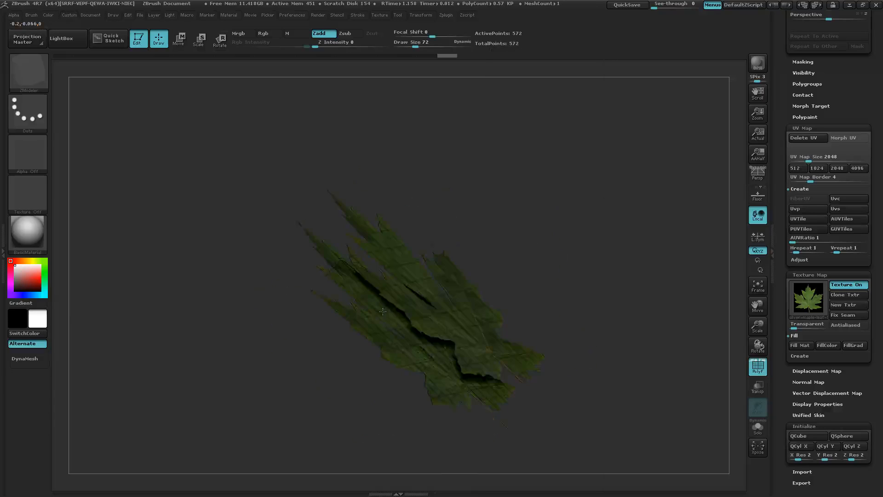
{"action": "right_click_drag", "start_coordinate": [380, 314], "coordinate": [419, 338], "text": "shift"}
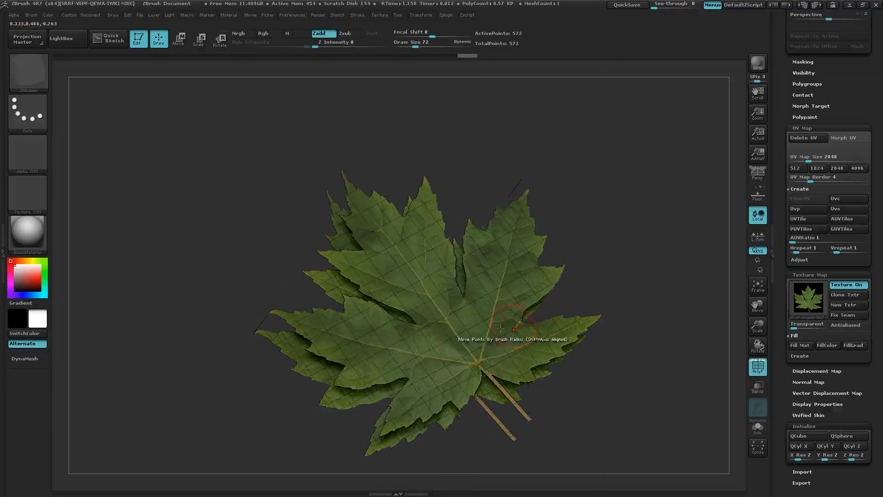
{"action": "mouse_move", "coordinate": [441, 340]}
{"action": "right_mouse_down"}
{"action": "mouse_move", "coordinate": [450, 303]}
{"action": "mouse_move", "coordinate": [449, 316]}
{"action": "mouse_move", "coordinate": [442, 283]}
{"action": "right_mouse_up"}
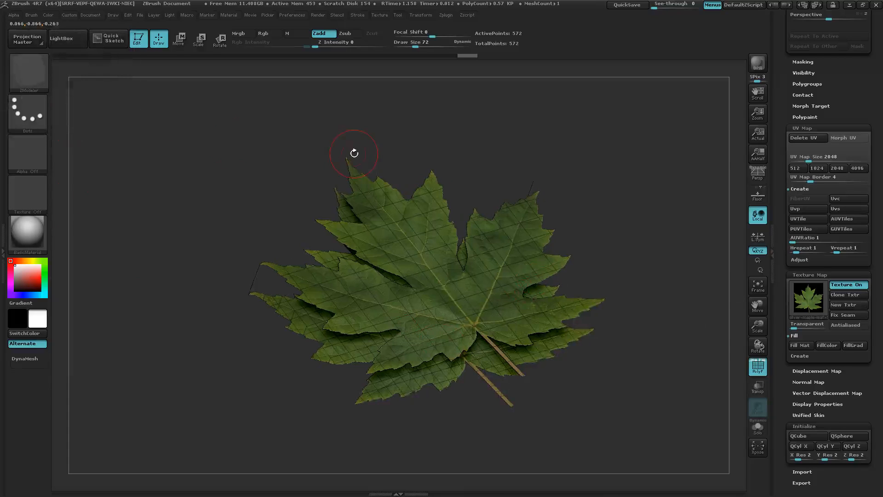
- Try sculpting the leaf slab with the Standard brush at a larger draw size, and undo the stroke
{"action": "key", "text": "space"}
{"action": "left_click", "coordinate": [341, 241]}
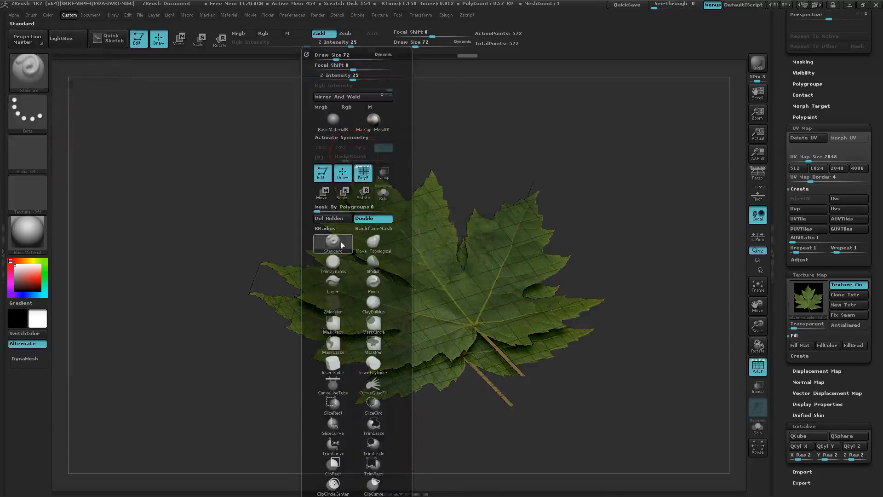
{"action": "key", "text": "space"}
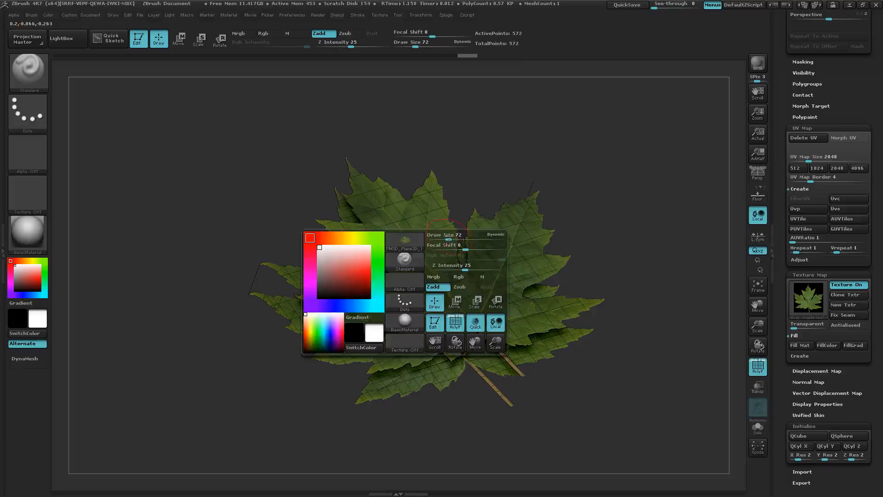
{"action": "mouse_move", "coordinate": [451, 236]}
{"action": "left_mouse_down"}
{"action": "mouse_move", "coordinate": [469, 235]}
{"action": "mouse_move", "coordinate": [409, 244]}
{"action": "mouse_move", "coordinate": [492, 295]}
{"action": "mouse_move", "coordinate": [404, 275]}
{"action": "mouse_move", "coordinate": [343, 197]}
{"action": "left_mouse_up"}
{"action": "mouse_move", "coordinate": [395, 226]}
{"action": "right_mouse_down"}
{"action": "mouse_move", "coordinate": [430, 272]}
{"action": "mouse_move", "coordinate": [438, 253]}
{"action": "mouse_move", "coordinate": [459, 294]}
{"action": "mouse_move", "coordinate": [430, 313]}
{"action": "mouse_move", "coordinate": [444, 341]}
{"action": "right_mouse_up"}
{"action": "key", "text": "ctrl+z"}
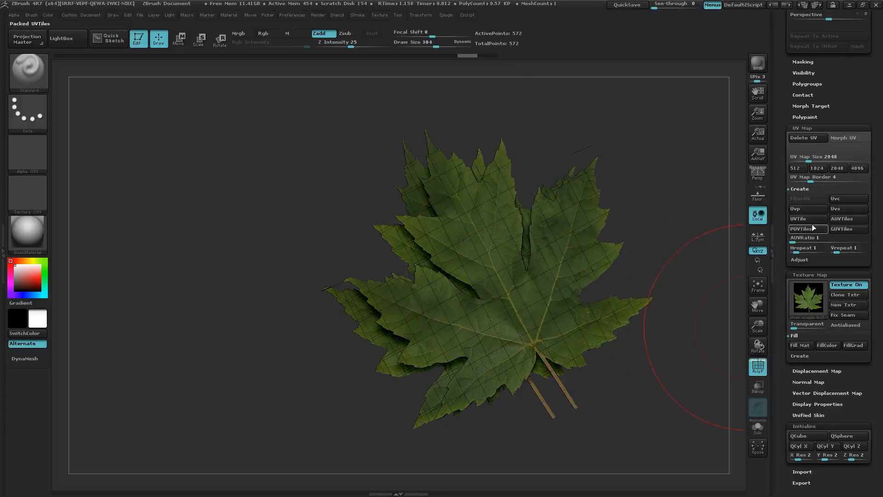
- Set both the horizontal and vertical UV repeat to 4 to tile the leaf across the slab
{"action": "left_click", "coordinate": [797, 249]}
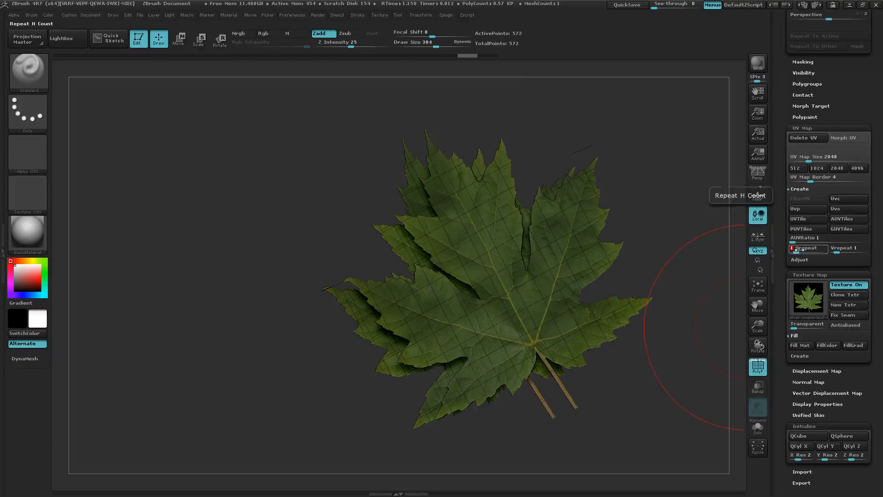
{"action": "type", "text": "4"}
{"action": "key", "text": "Return"}
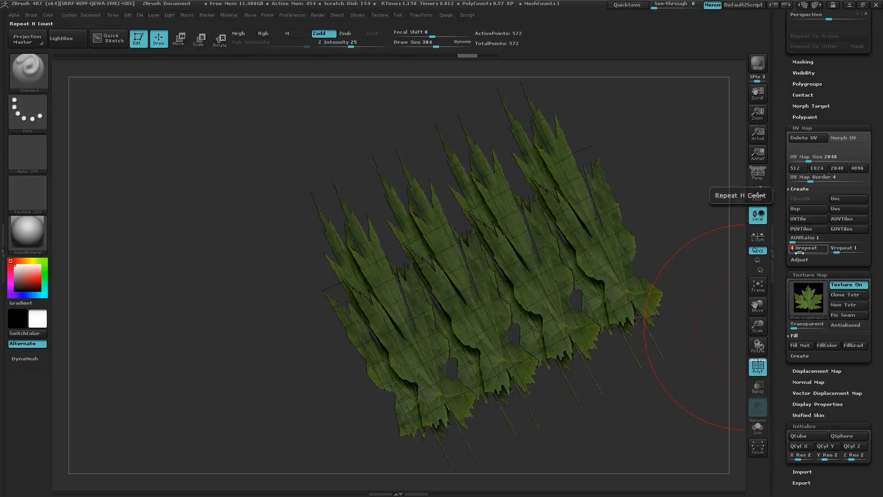
{"action": "left_click", "coordinate": [837, 248]}
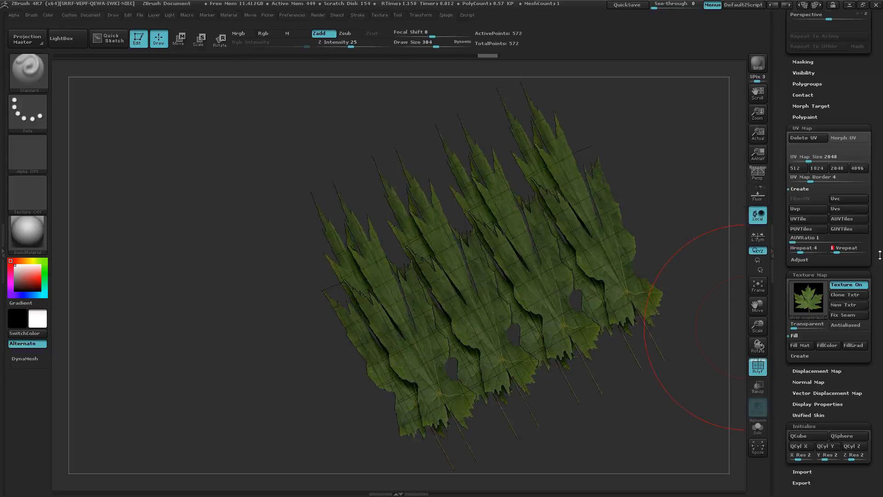
{"action": "key", "text": "Return"}
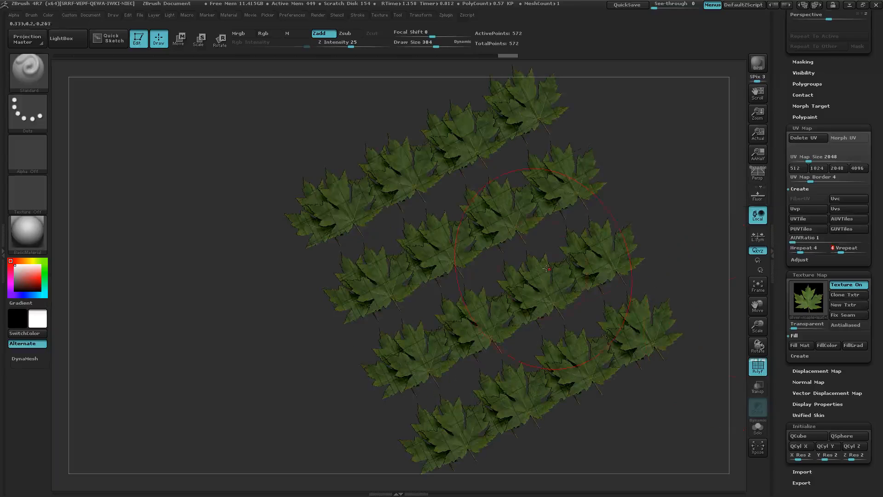
- Recreate the slab's UVs with the UVTile mapping so the leaf texture is mapped onto every individual polygon
{"action": "right_click_drag", "start_coordinate": [528, 243], "coordinate": [687, 320]}
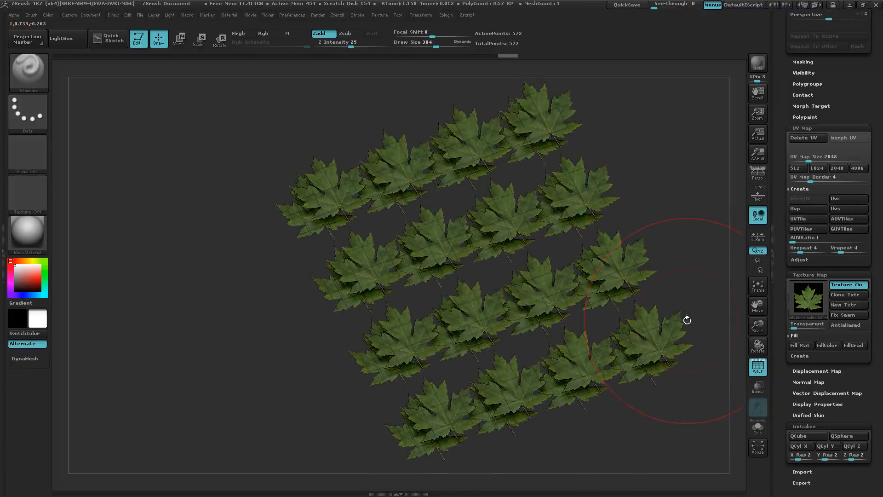
{"action": "left_click", "coordinate": [812, 219]}
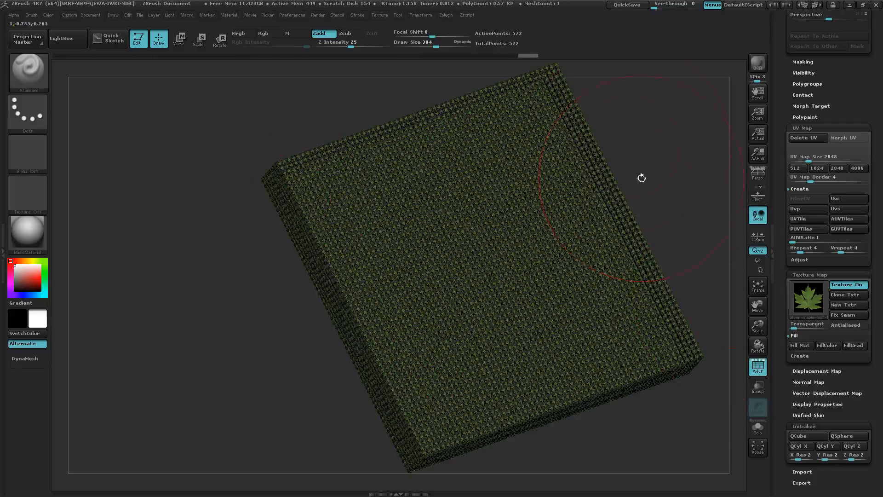
{"action": "key", "text": "ctrl"}
{"action": "mouse_move", "coordinate": [805, 210]}
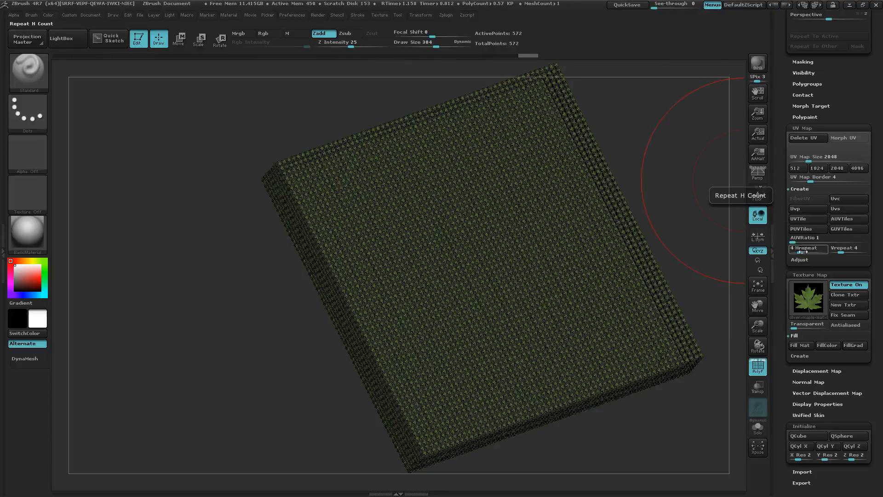
- Set both the horizontal and vertical UV repeat to 1 so each polygon carries a single leaf
{"action": "mouse_move", "coordinate": [803, 251]}
{"action": "left_mouse_down"}
{"action": "mouse_move", "coordinate": [783, 252]}
{"action": "mouse_move", "coordinate": [795, 251]}
{"action": "left_mouse_up"}
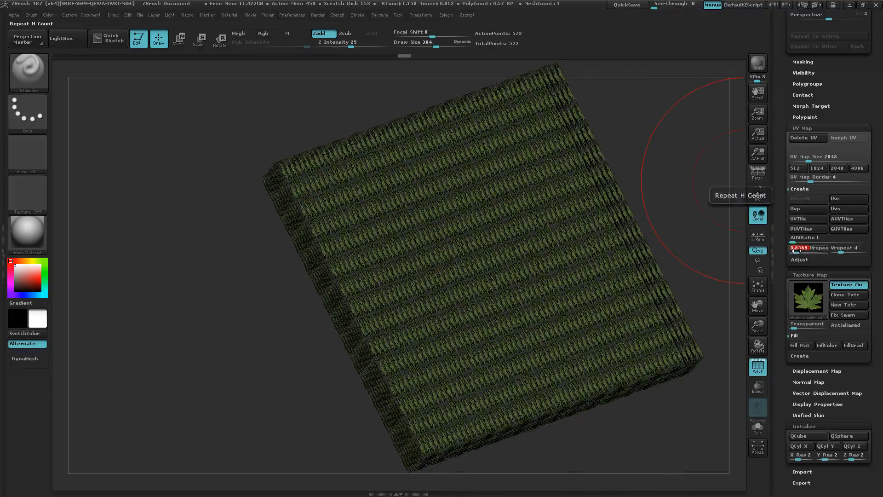
{"action": "key", "text": "Return"}
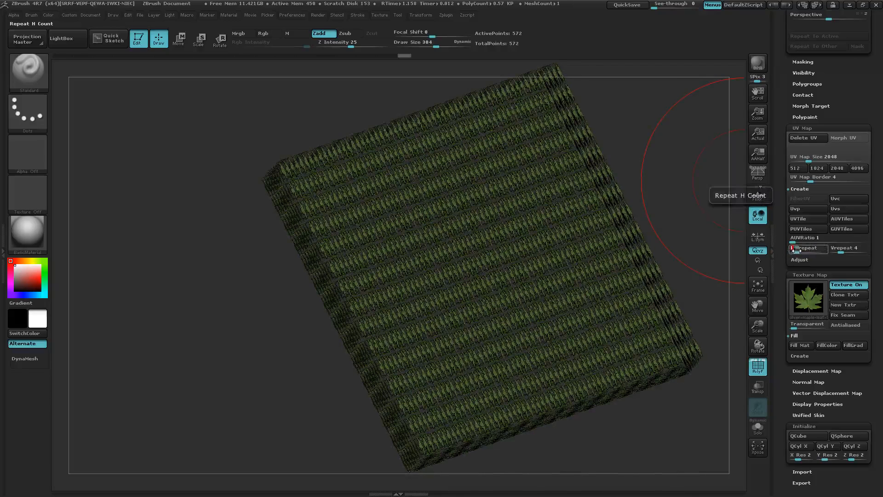
{"action": "left_click", "coordinate": [856, 247]}
{"action": "type", "text": "1"}
{"action": "key", "text": "Return"}
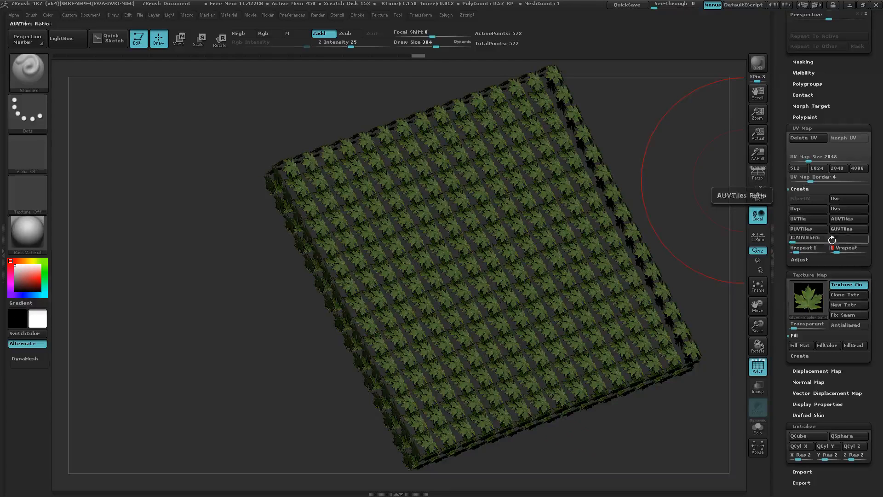
{"action": "left_click_drag", "start_coordinate": [379, 446], "coordinate": [360, 350]}
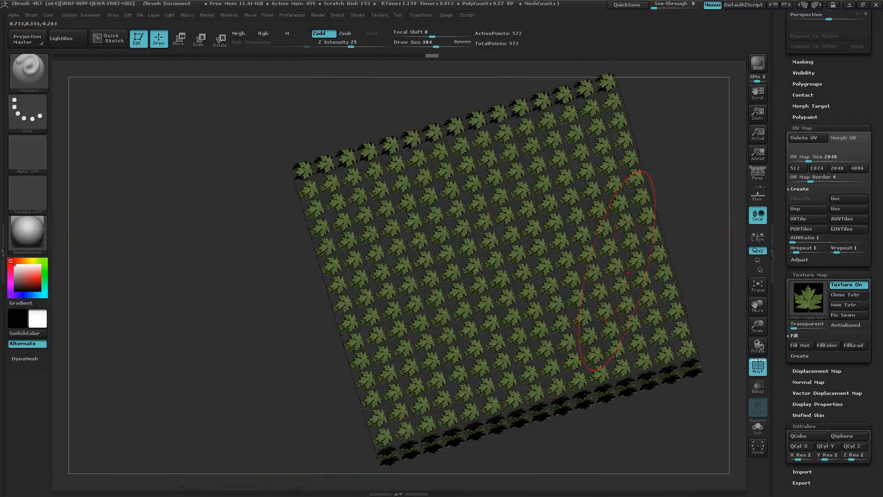
{"action": "left_click_drag", "start_coordinate": [617, 272], "coordinate": [552, 276]}
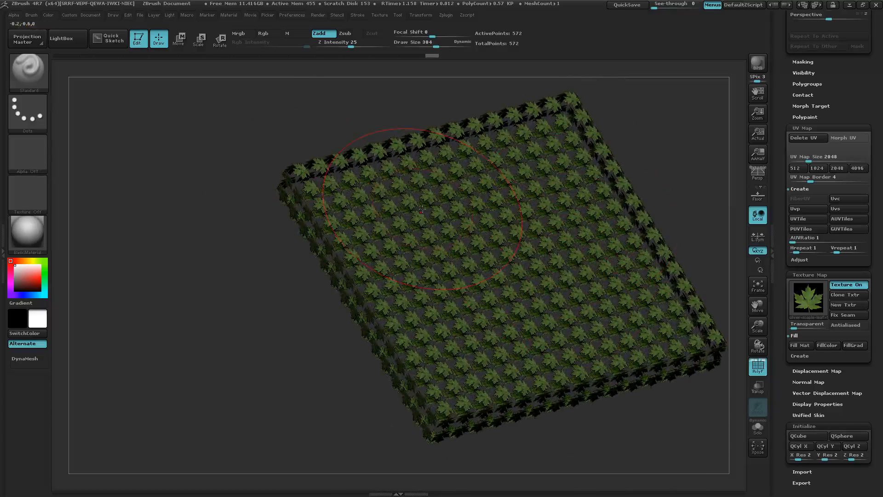
- Switch to Photoshop to examine the frame-border01.psd texture with its grey border and black centre, and return to ZBrush
{"action": "key", "text": "alt+Tab"}
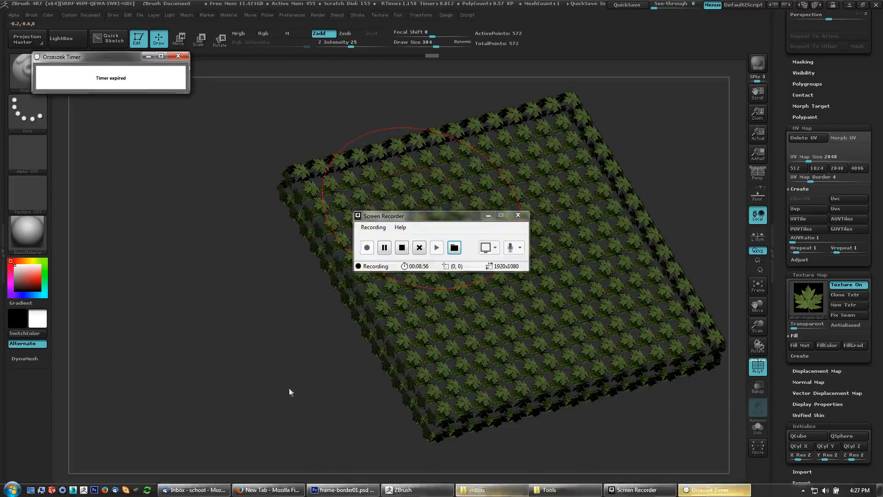
{"action": "left_click", "coordinate": [176, 56]}
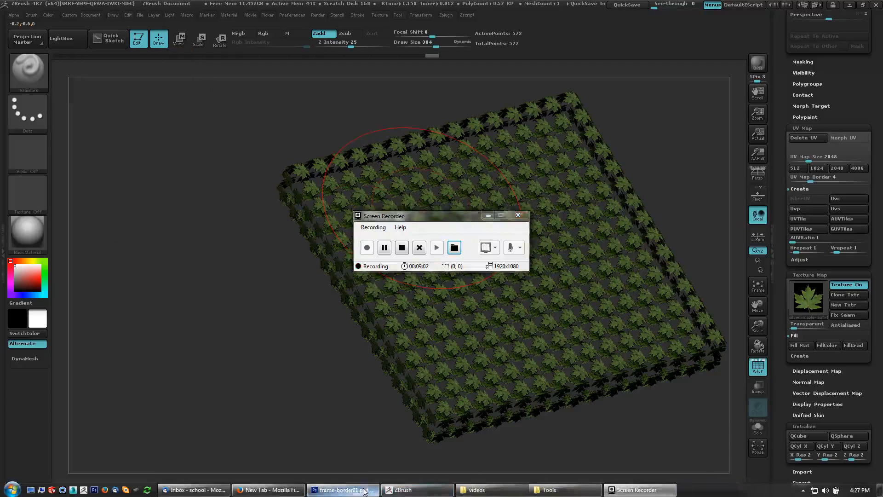
{"action": "left_click", "coordinate": [364, 491]}
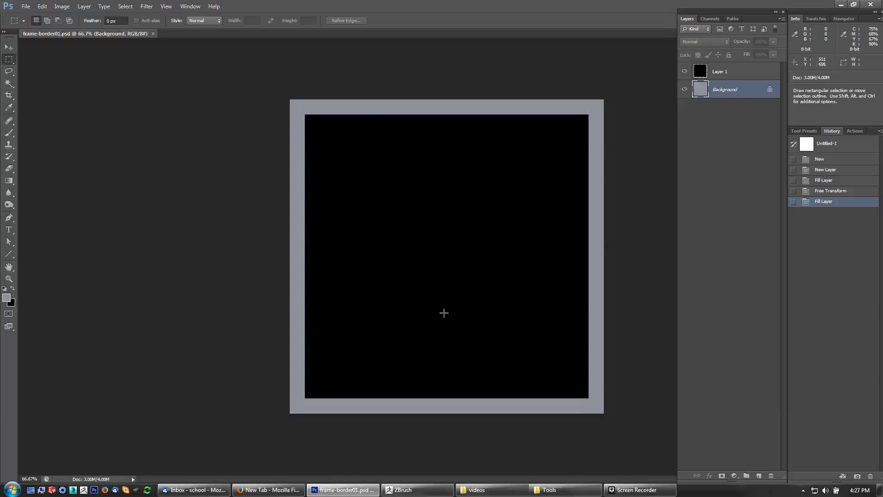
{"action": "key", "text": "alt+Tab"}
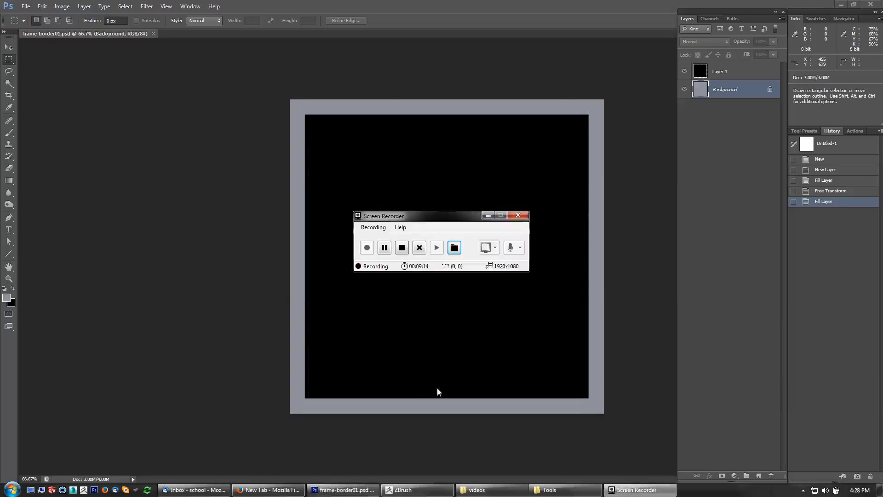
{"action": "left_click", "coordinate": [418, 490]}
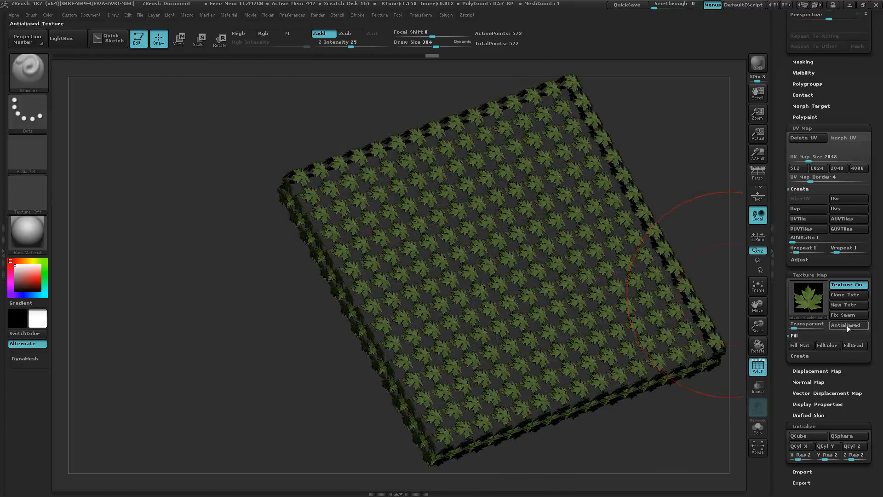
- Import frame-border01.png from the materials folder as the slab's texture map, replacing the leaf
{"action": "left_click", "coordinate": [816, 302]}
{"action": "left_click", "coordinate": [804, 302]}
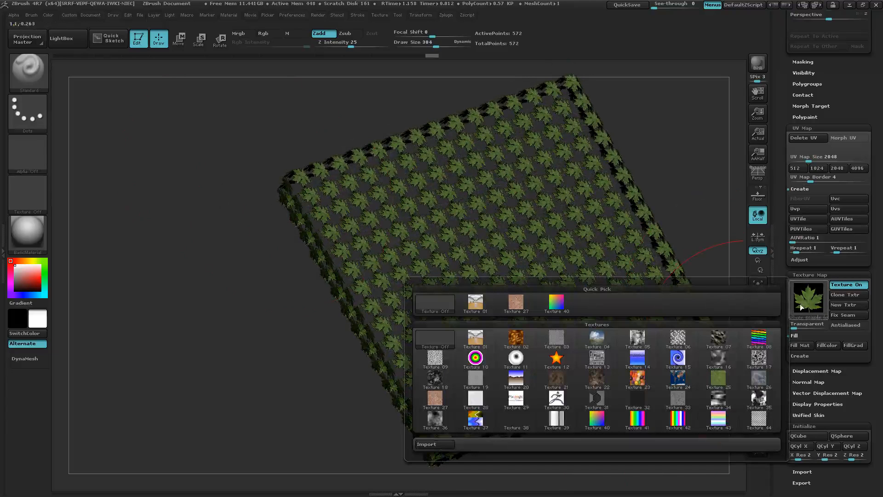
{"action": "left_click", "coordinate": [442, 444]}
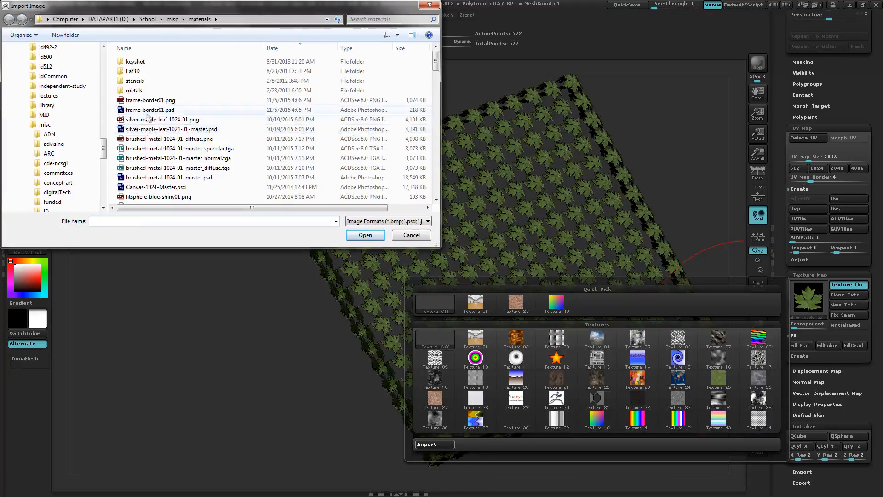
{"action": "double_click", "coordinate": [147, 101]}
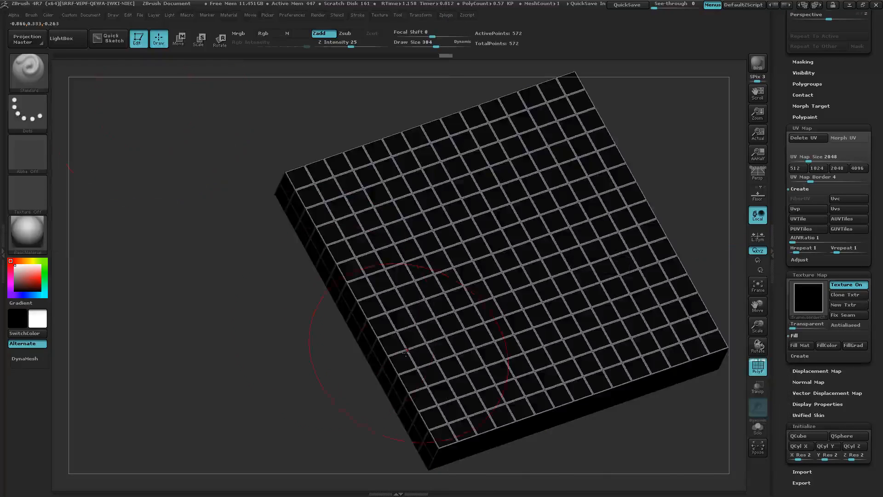
{"action": "right_click_drag", "start_coordinate": [414, 373], "coordinate": [437, 343]}
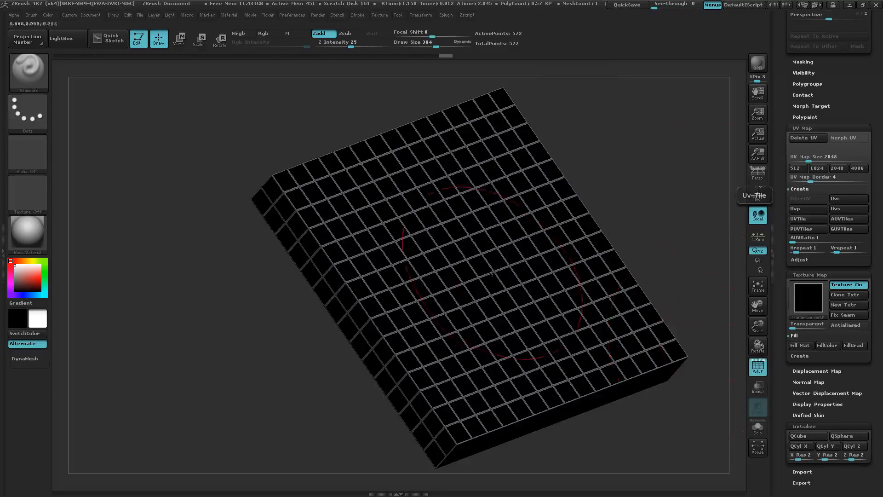
- Make the black centres of the frame texture transparent and check the open grid from several angles
{"action": "left_click", "coordinate": [800, 323]}
{"action": "right_click_drag", "start_coordinate": [497, 278], "coordinate": [477, 281]}
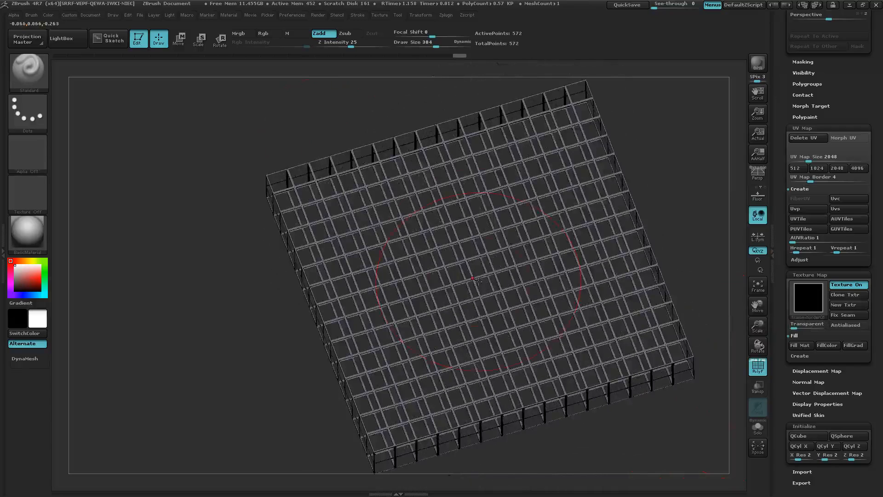
{"action": "right_click_drag", "start_coordinate": [393, 135], "coordinate": [497, 223]}
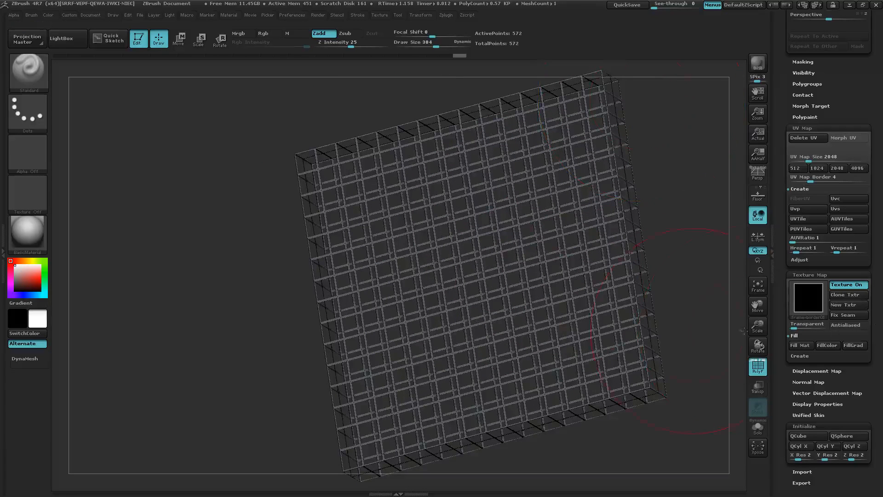
{"action": "mouse_move", "coordinate": [458, 302]}
{"action": "right_mouse_down"}
{"action": "mouse_move", "coordinate": [567, 341]}
{"action": "mouse_move", "coordinate": [731, 348]}
{"action": "right_mouse_up"}
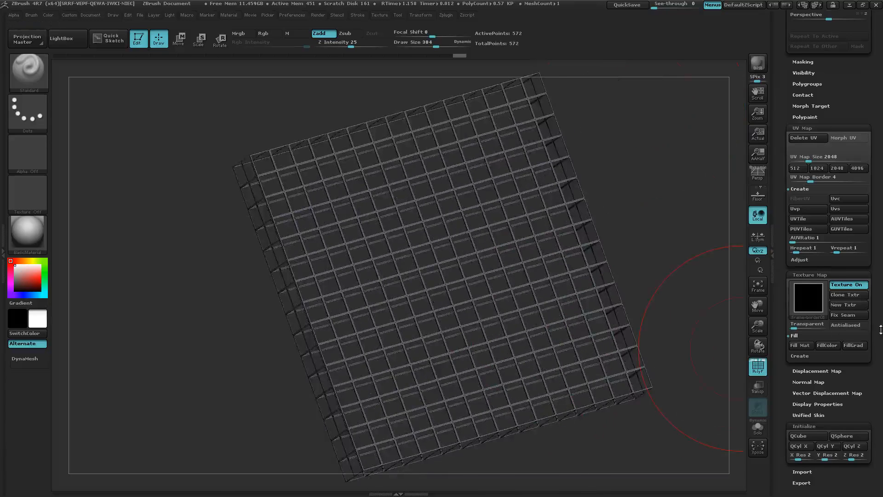
- Twist the framed slab by about 48 around the Y axis with the Twist deformation
{"action": "scroll", "coordinate": [880, 329], "scroll_direction": "up", "scroll_amount": 10}
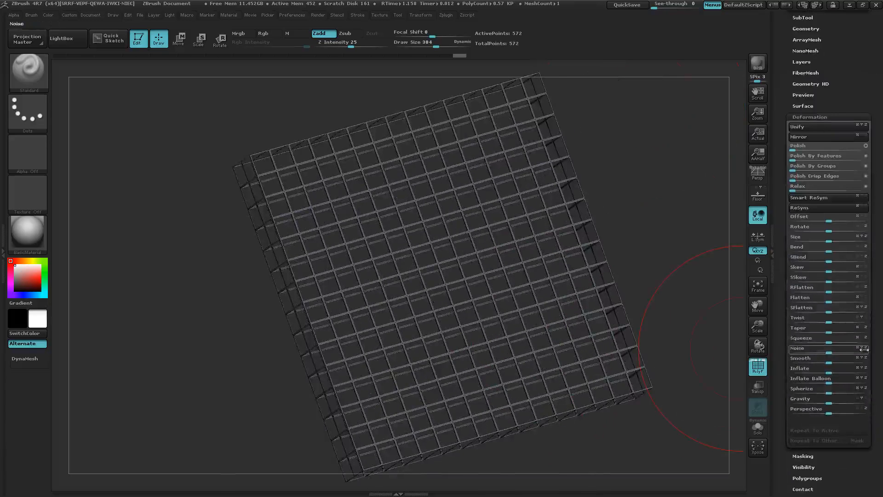
{"action": "left_click_drag", "start_coordinate": [828, 318], "coordinate": [847, 317]}
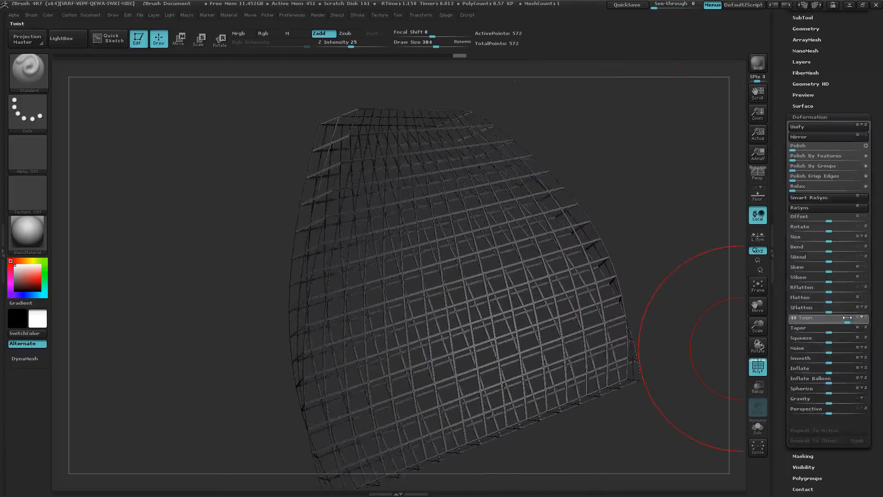
{"action": "right_click_drag", "start_coordinate": [599, 254], "coordinate": [729, 93]}
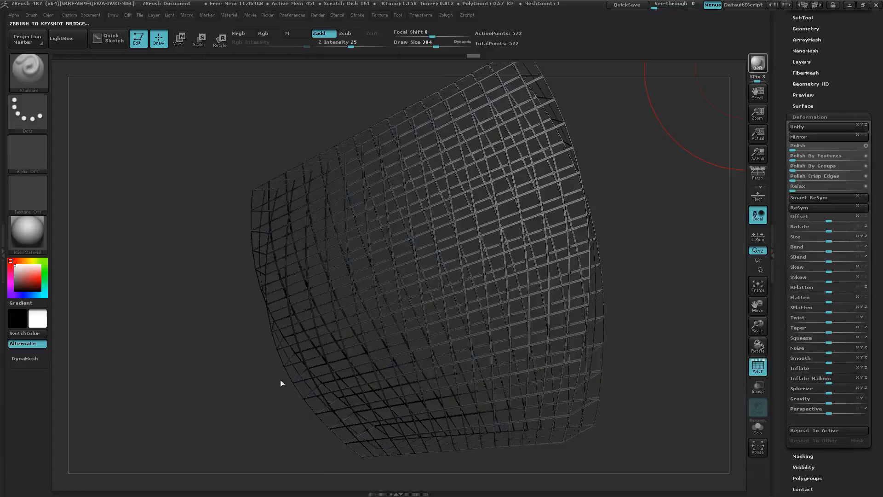
- Send the twisted grid to KeyShot through the ZBrush bridge, and examine its render closer and from another angle
{"action": "key", "text": "alt+Tab"}
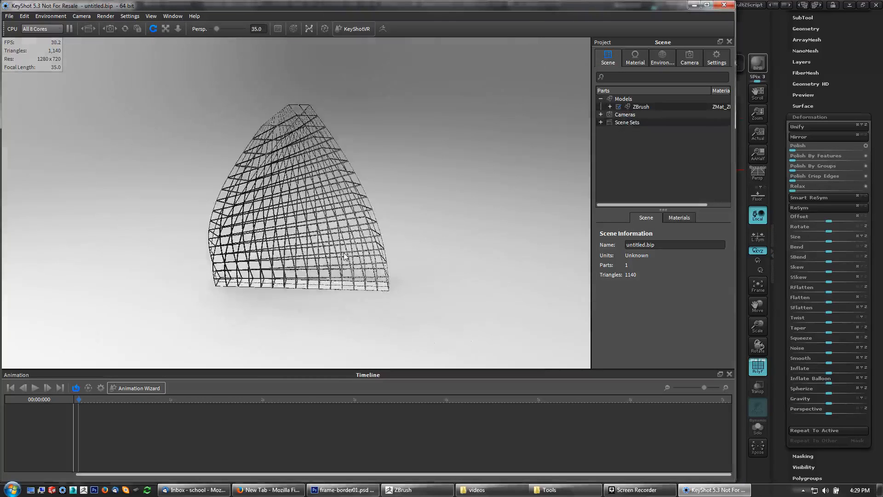
{"action": "left_click_drag", "start_coordinate": [345, 256], "coordinate": [223, 290]}
{"action": "scroll", "coordinate": [413, 291], "scroll_direction": "up", "scroll_amount": 2}
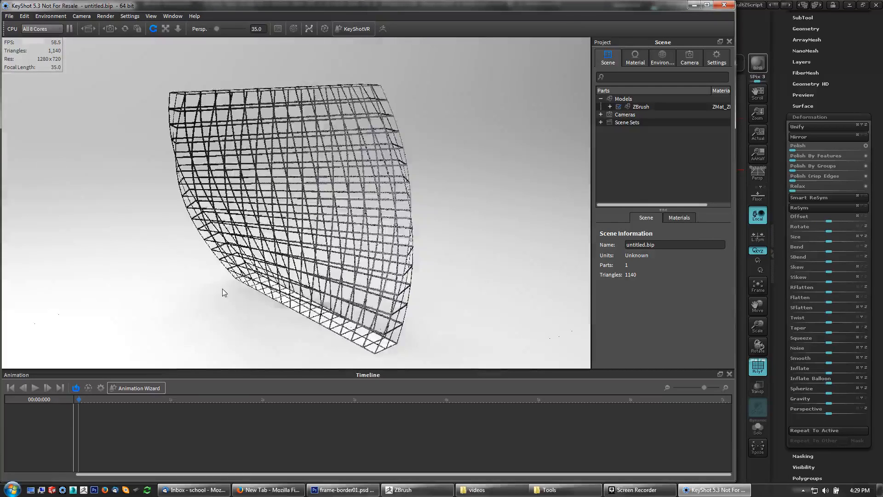
{"action": "left_click", "coordinate": [693, 5]}
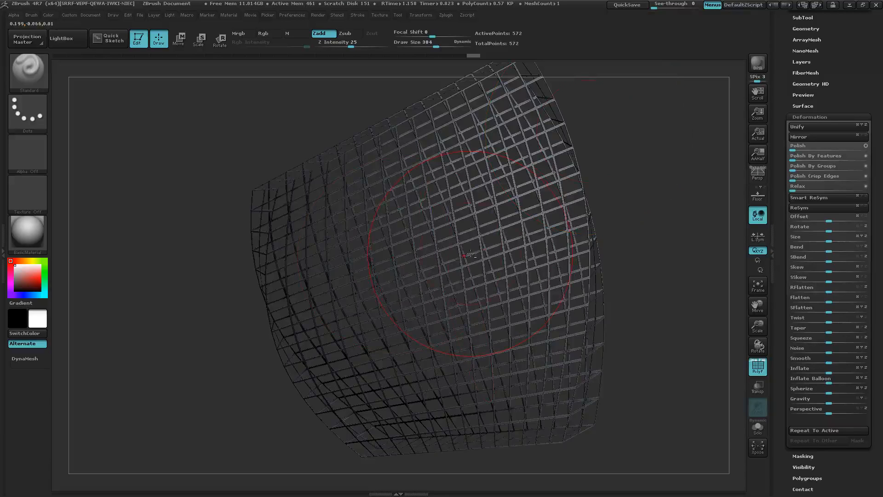
{"action": "key", "text": "alt+Tab"}
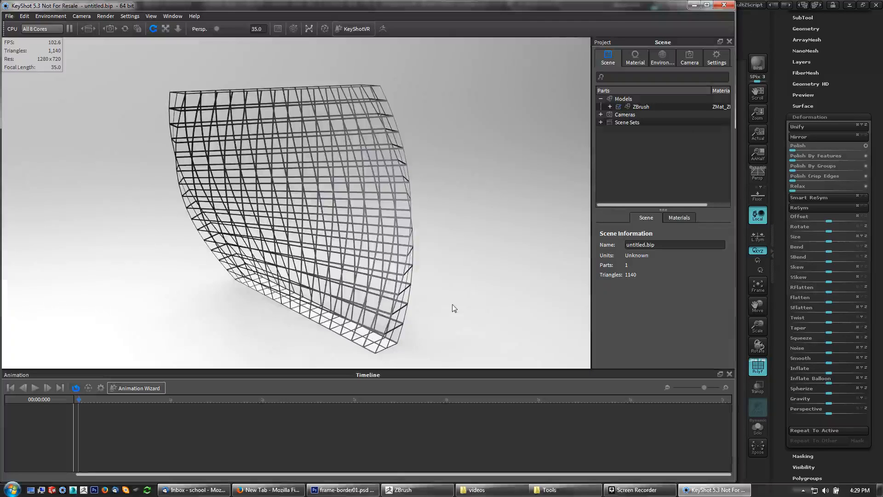